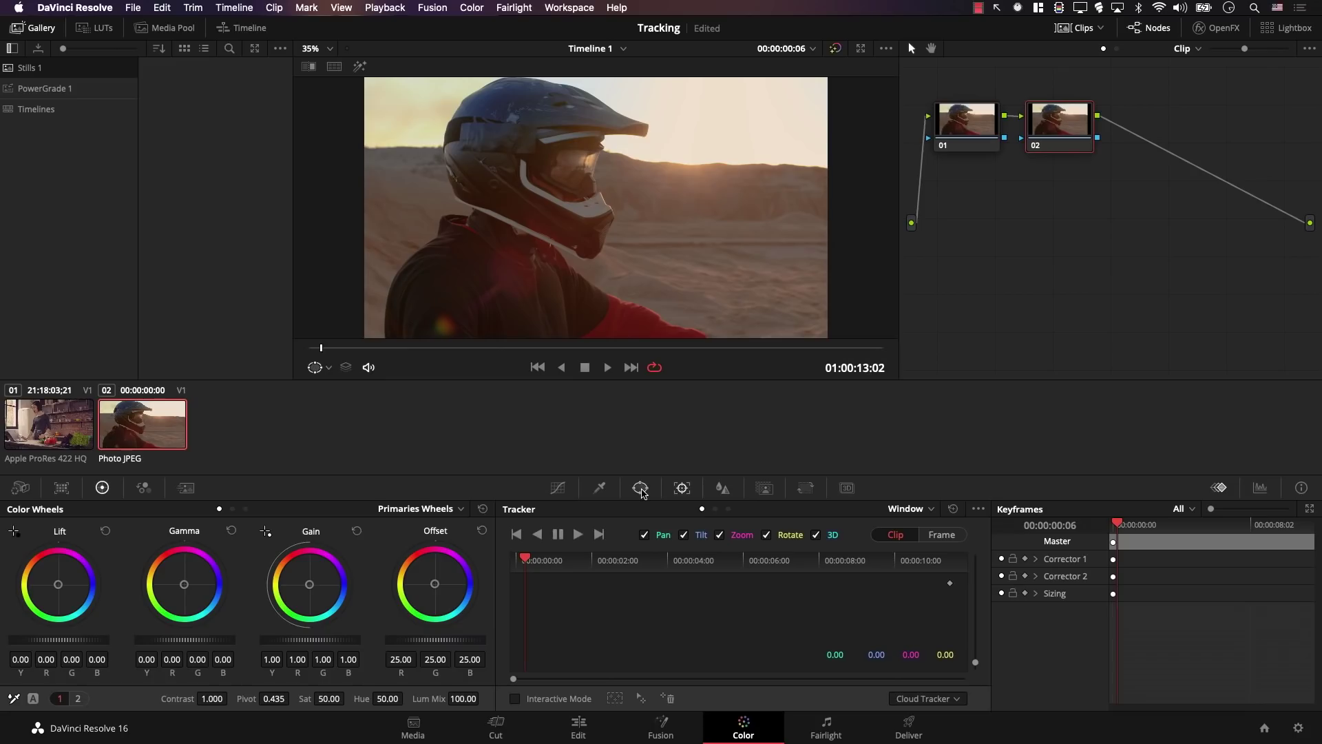
Add a circular window over the rider's helmet on node 02 and track it forward through the clip.
{"action": "left_click", "coordinate": [641, 489]}
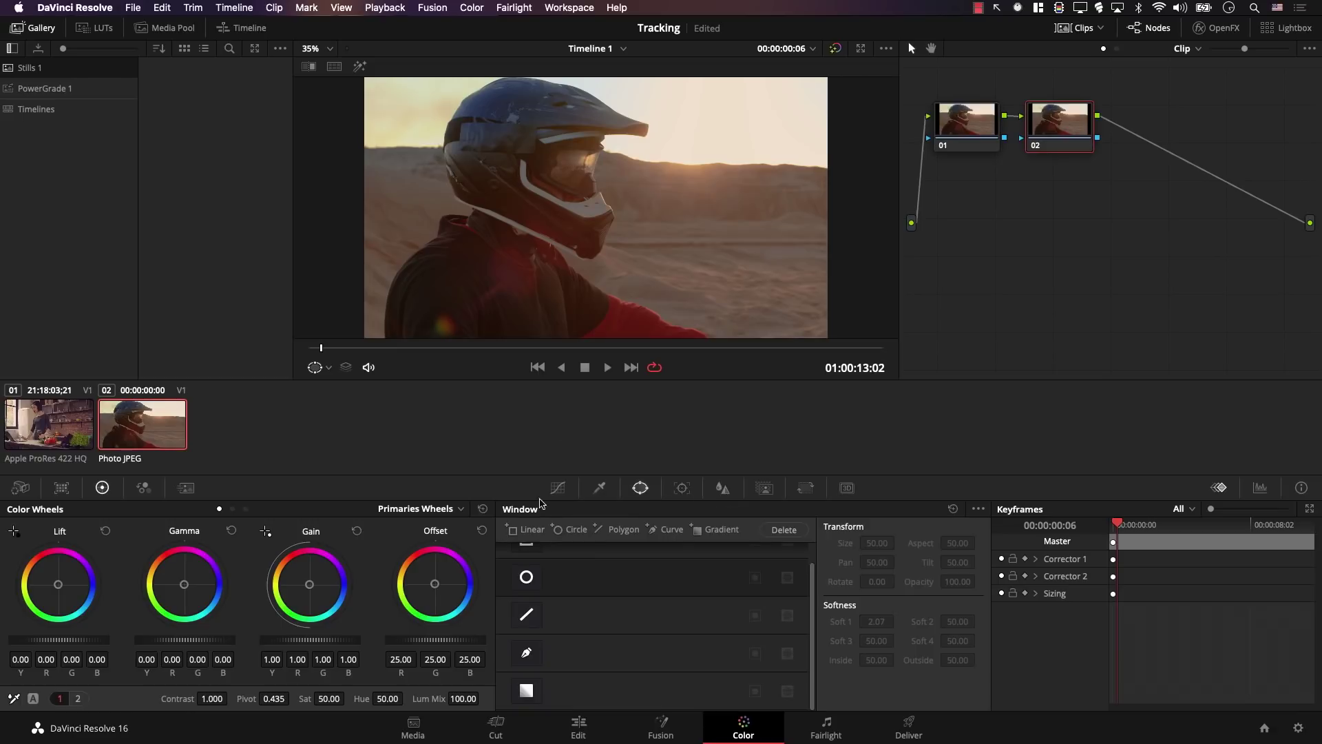
{"action": "left_click", "coordinate": [526, 576]}
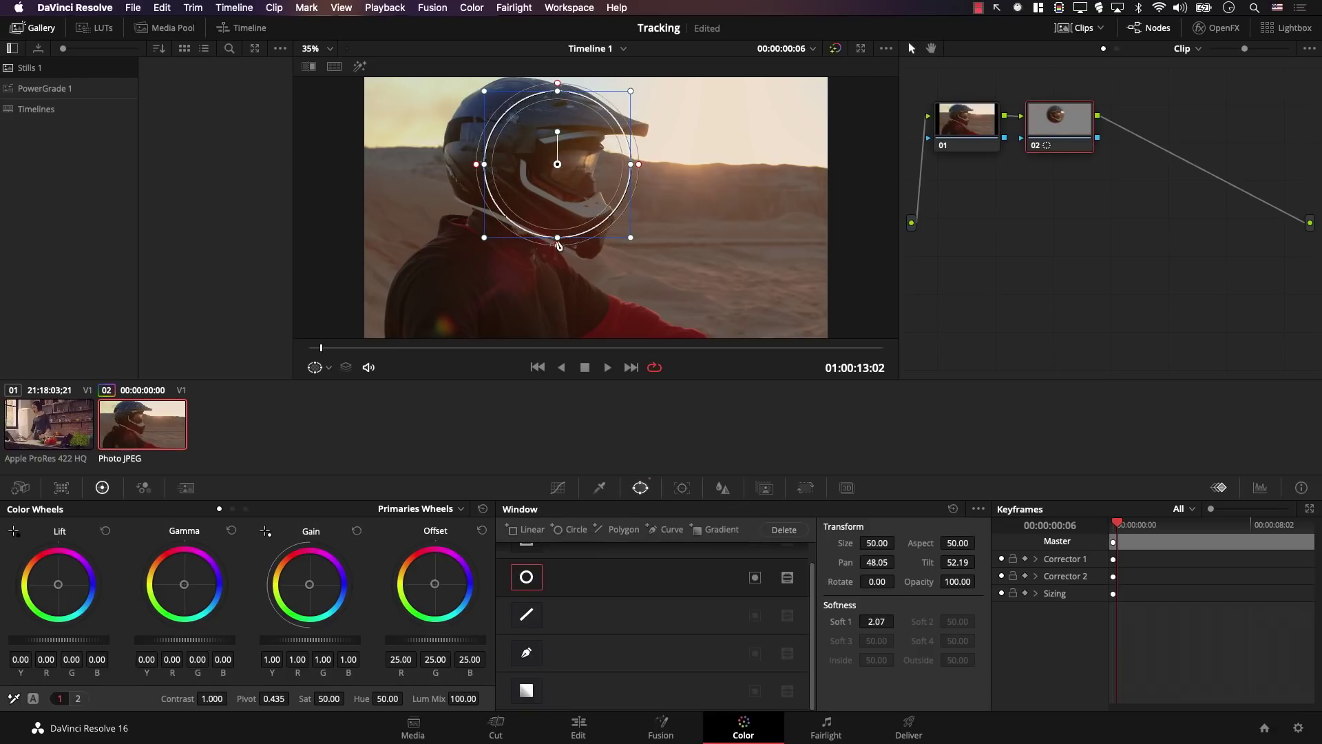
{"action": "key", "text": "ctrl+t"}
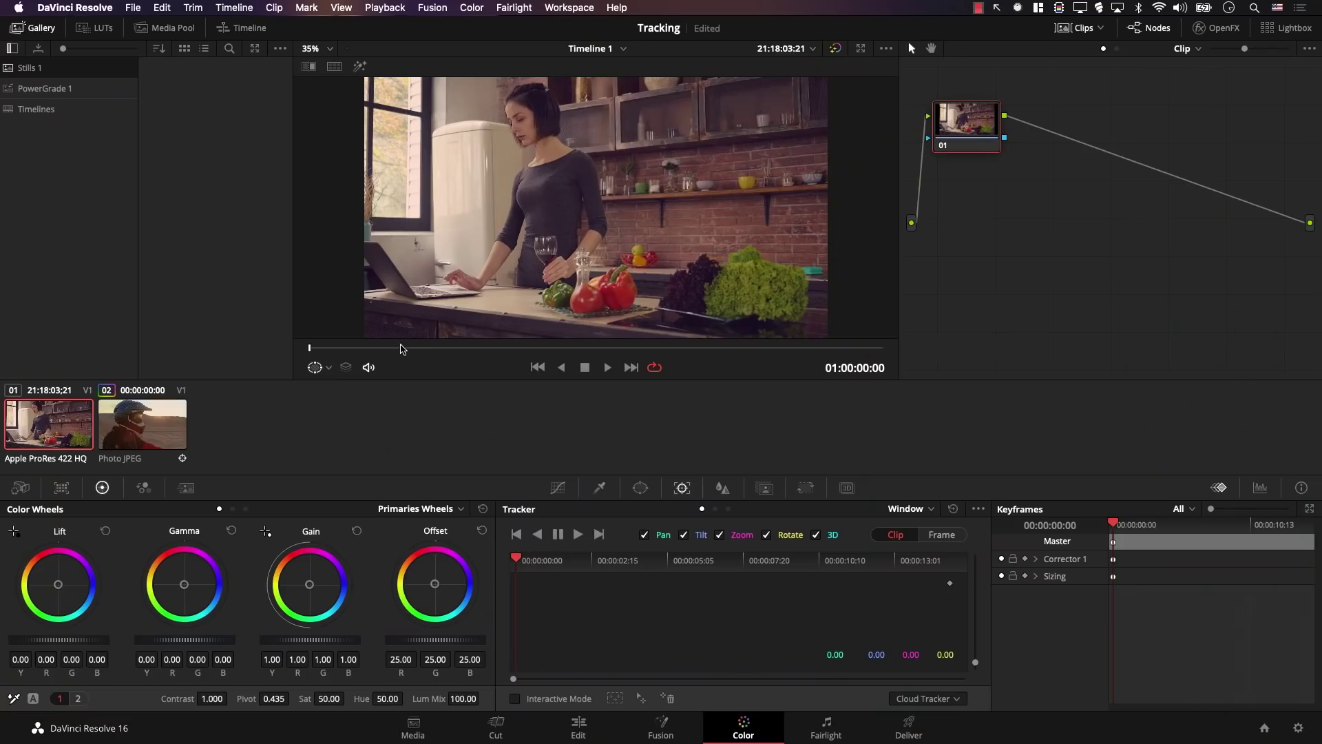
Add a circular window to the kitchen clip at 01:00:05:08 and stretch it into a soft ellipse over the brick wall.
{"action": "left_click_drag", "start_coordinate": [392, 345], "coordinate": [375, 346]}
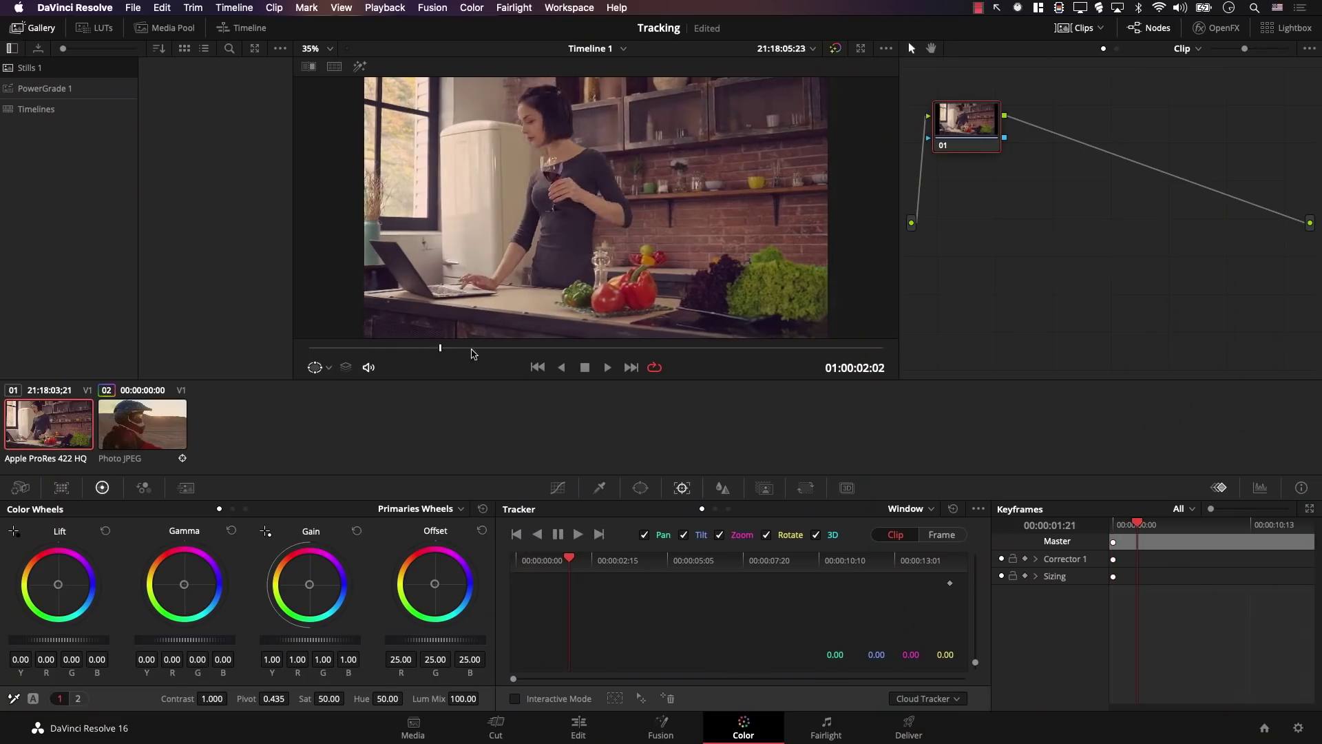
{"action": "left_click_drag", "start_coordinate": [472, 354], "coordinate": [322, 347]}
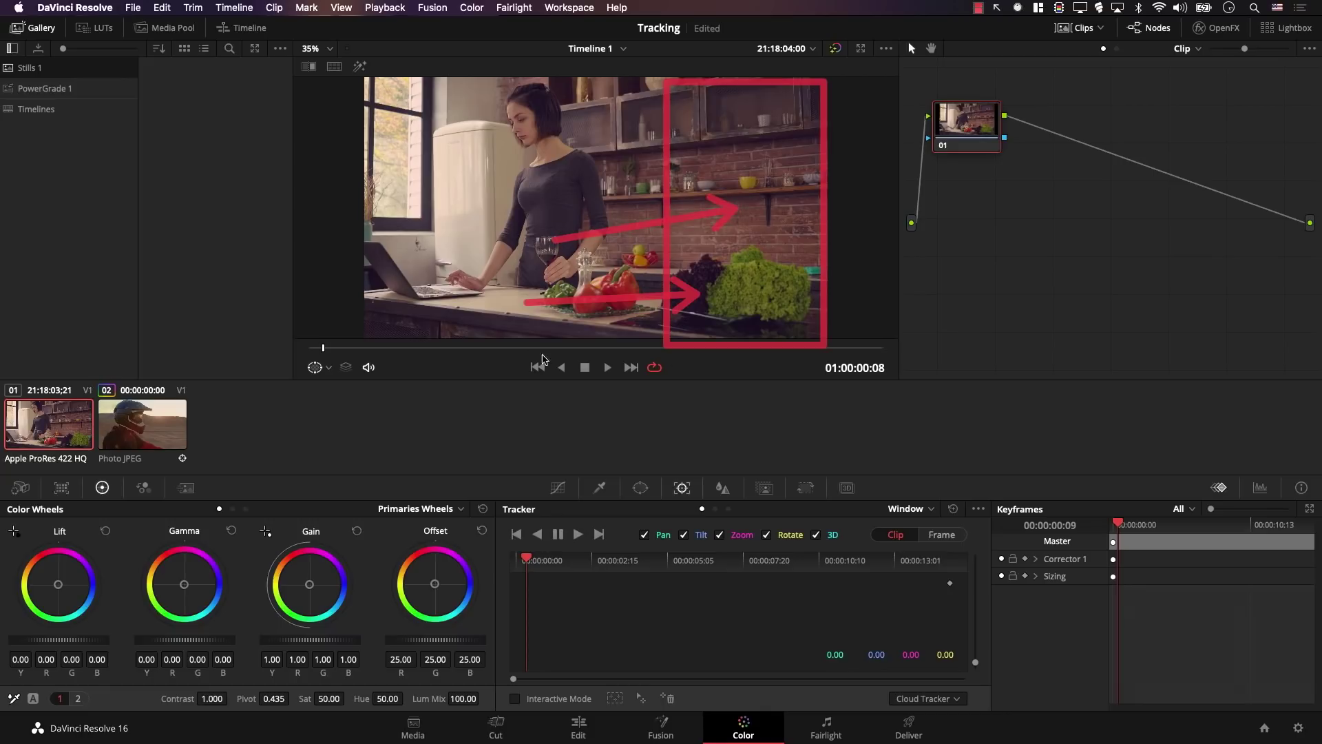
{"action": "left_click_drag", "start_coordinate": [462, 353], "coordinate": [400, 352]}
{"action": "mouse_move", "coordinate": [539, 348]}
{"action": "left_mouse_down"}
{"action": "mouse_move", "coordinate": [606, 348]}
{"action": "mouse_move", "coordinate": [451, 353]}
{"action": "mouse_move", "coordinate": [619, 354]}
{"action": "mouse_move", "coordinate": [393, 365]}
{"action": "mouse_move", "coordinate": [548, 365]}
{"action": "left_mouse_up"}
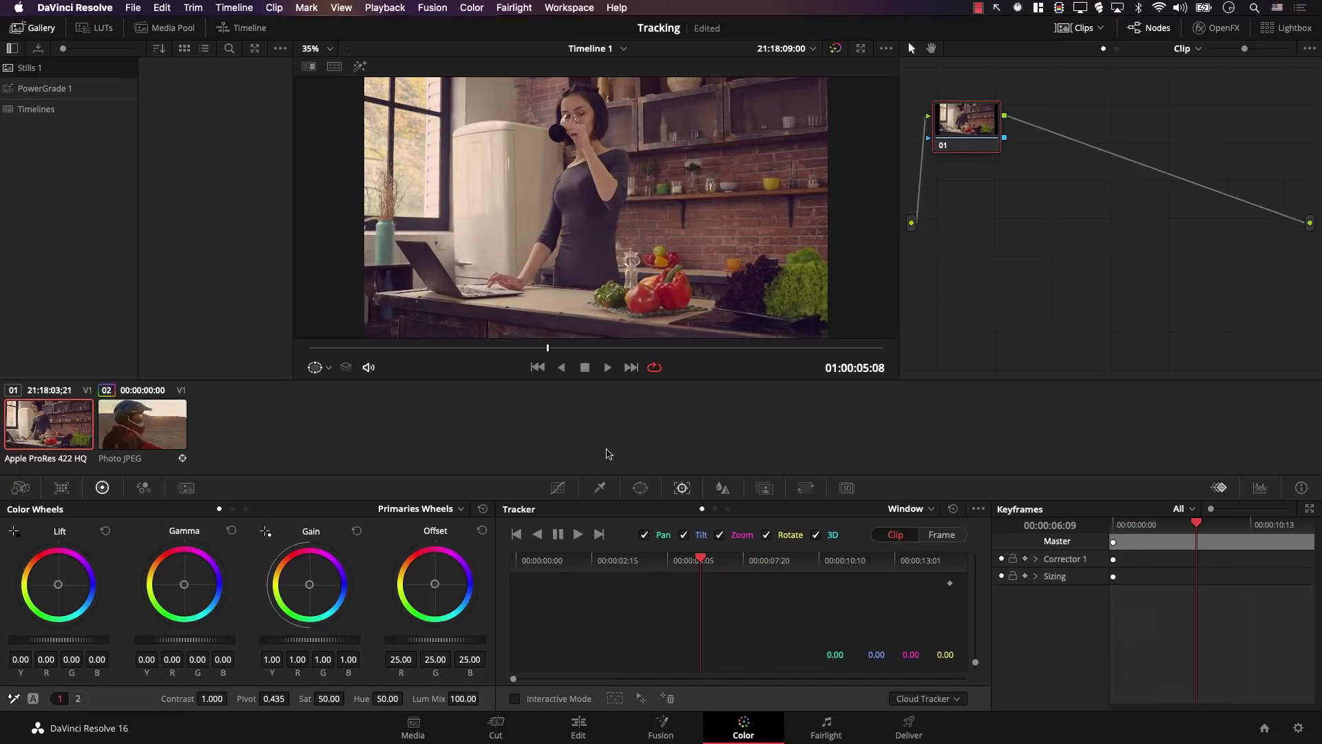
{"action": "left_click", "coordinate": [641, 487]}
{"action": "left_click", "coordinate": [527, 577]}
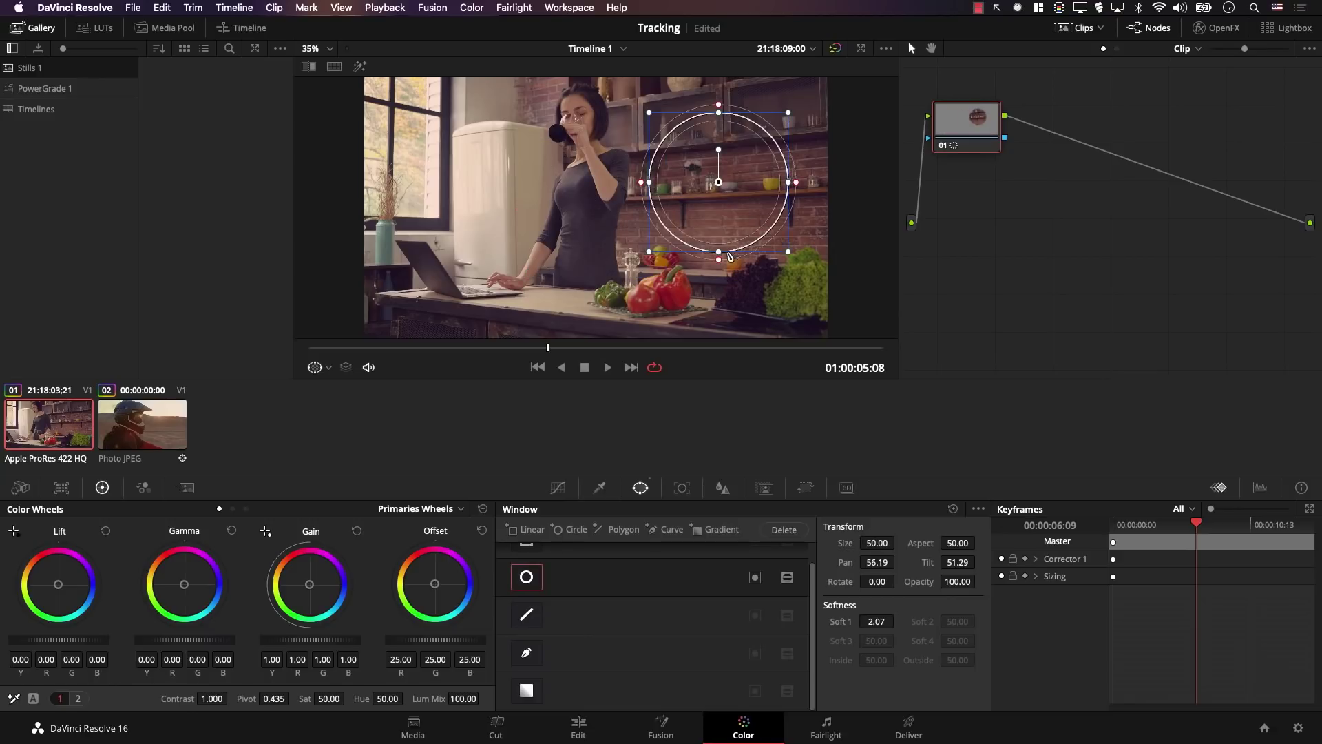
{"action": "left_click_drag", "start_coordinate": [830, 231], "coordinate": [842, 231]}
Track the brick wall window forward to the clip's end and, from its starting frame, in reverse to the clip's beginning.
{"action": "left_click", "coordinate": [682, 487]}
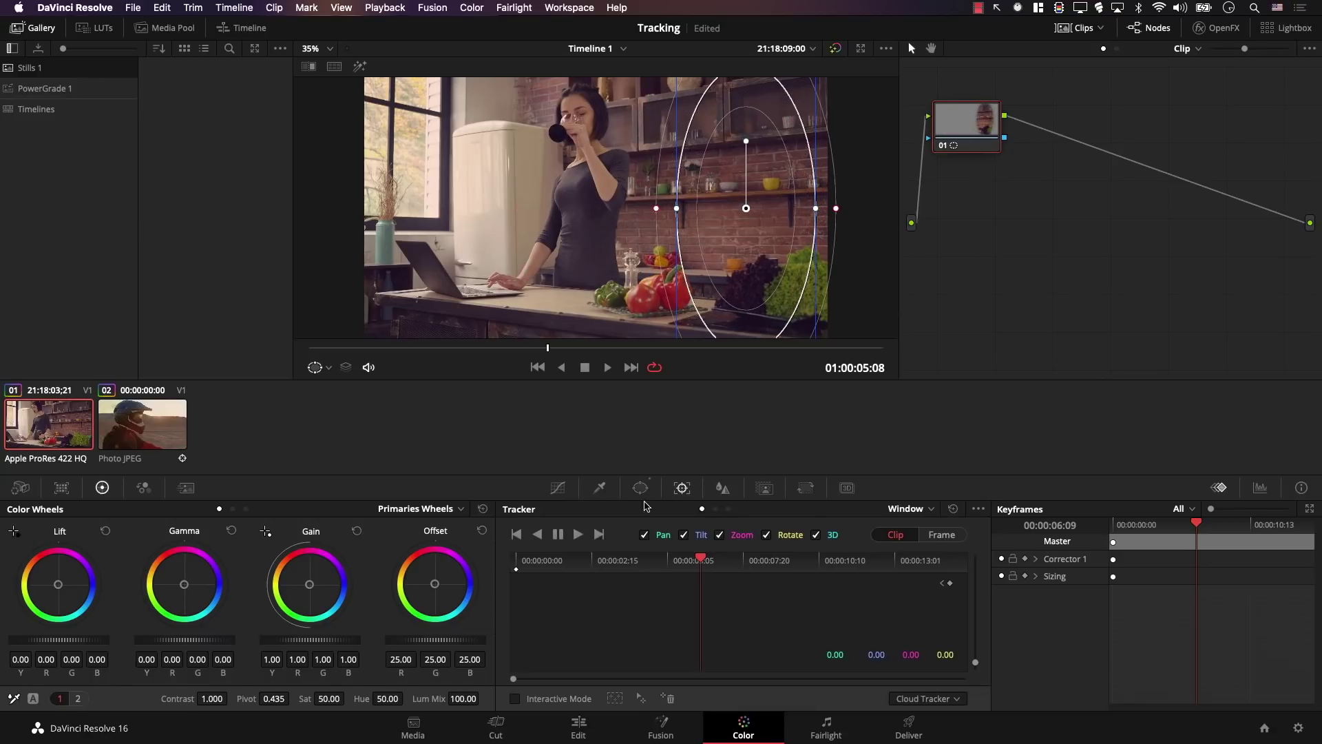
{"action": "left_click", "coordinate": [578, 534]}
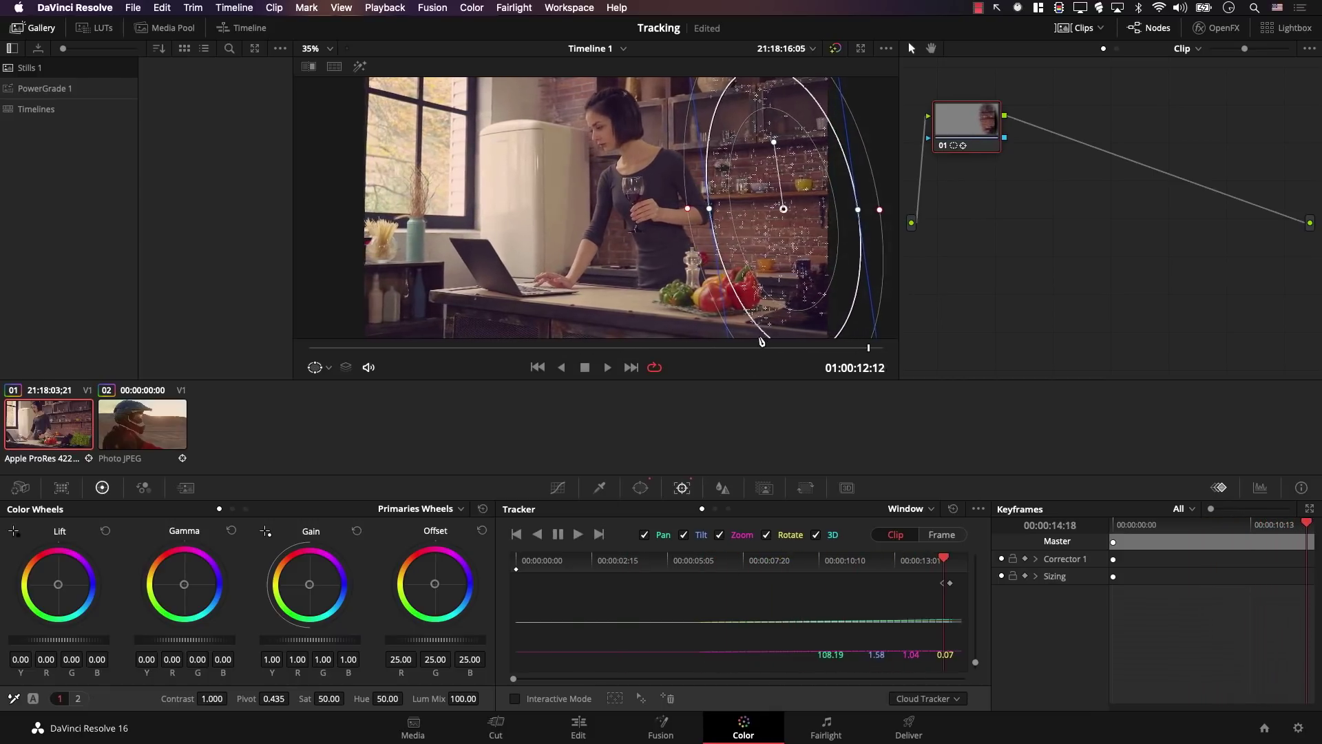
{"action": "left_click", "coordinate": [572, 348]}
{"action": "left_click", "coordinate": [857, 574]}
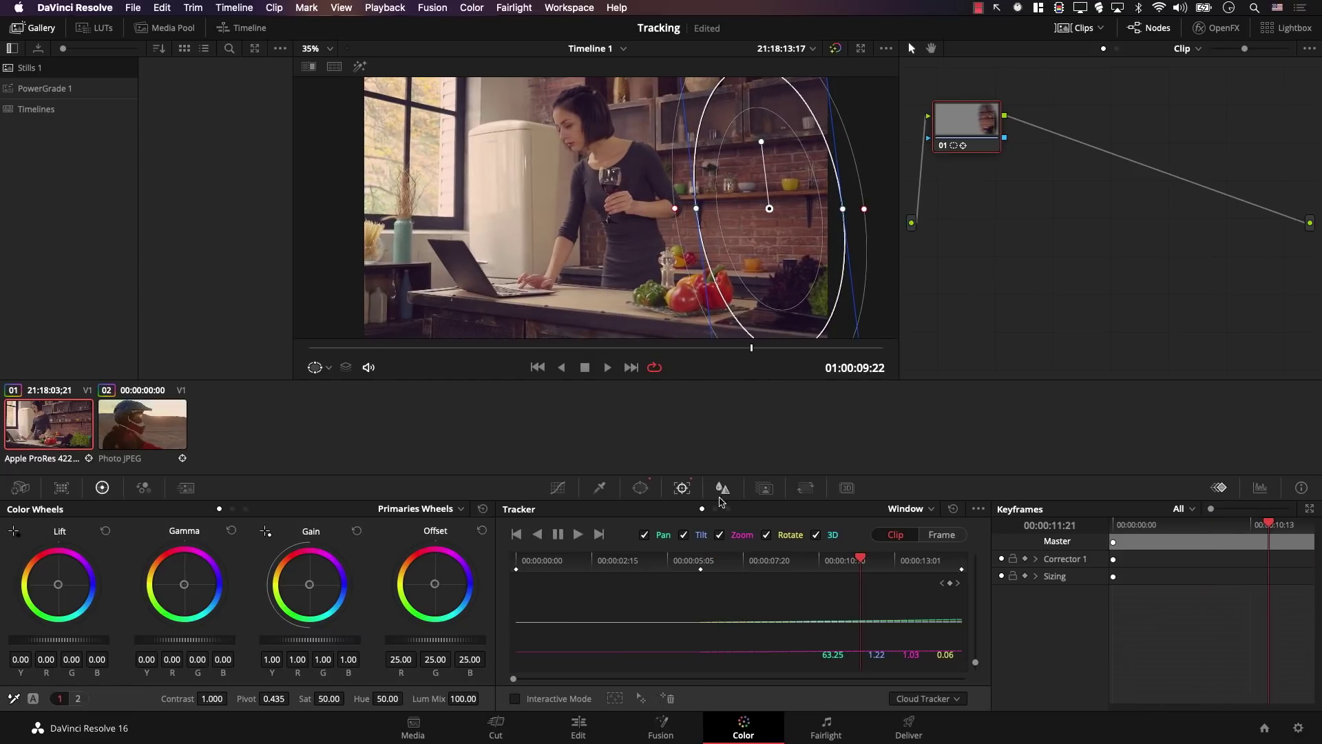
{"action": "left_click", "coordinate": [709, 565]}
{"action": "left_click", "coordinate": [543, 536]}
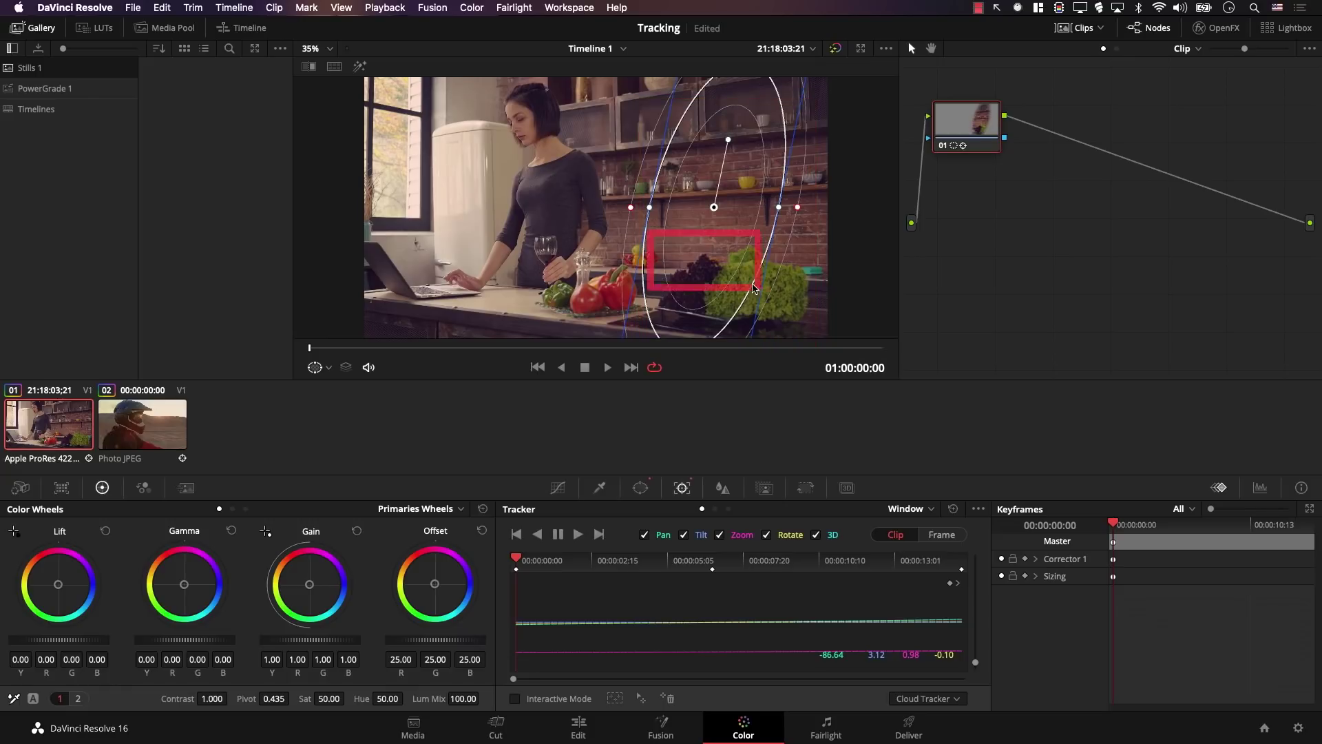
{"action": "key", "text": "super+t"}
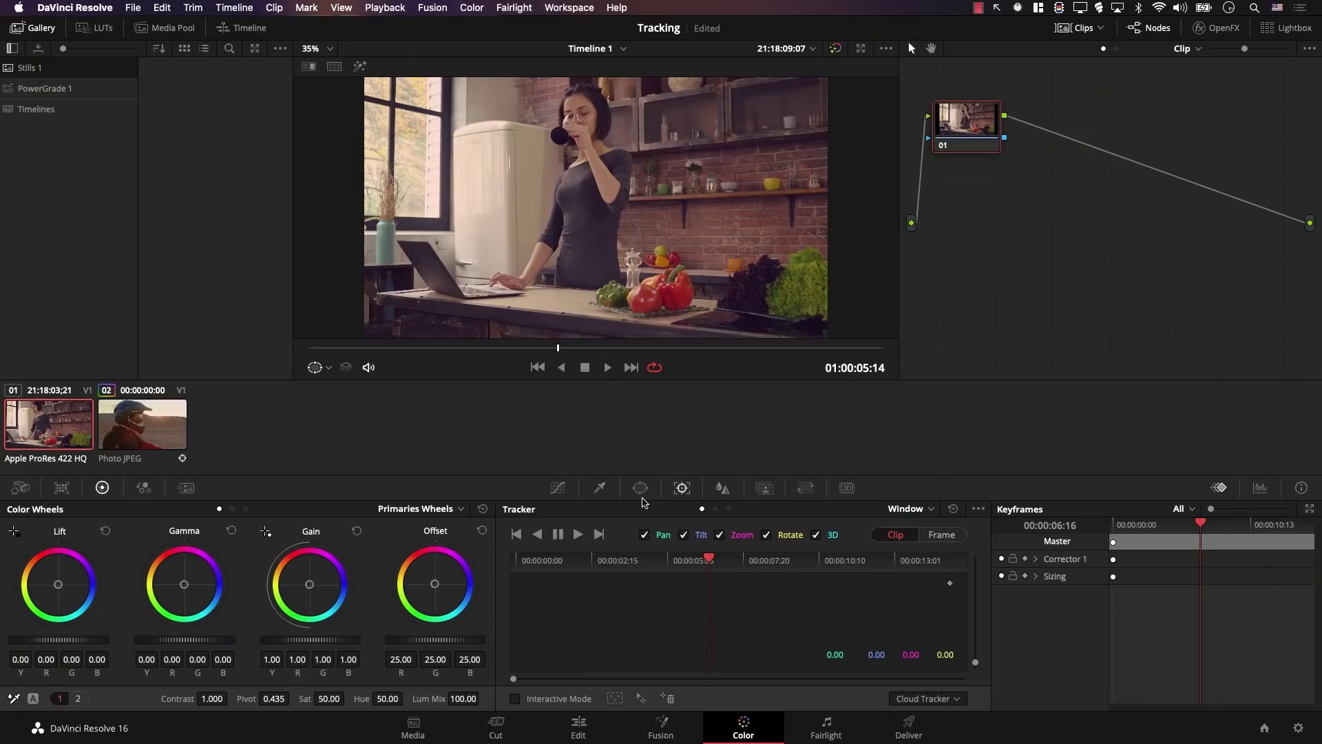
Draw a soft elliptical window at 01:00:05:14 and shrink it to a small area of brick wall above the vegetables.
{"action": "left_click", "coordinate": [640, 489]}
{"action": "left_click_drag", "start_coordinate": [614, 273], "coordinate": [669, 243]}
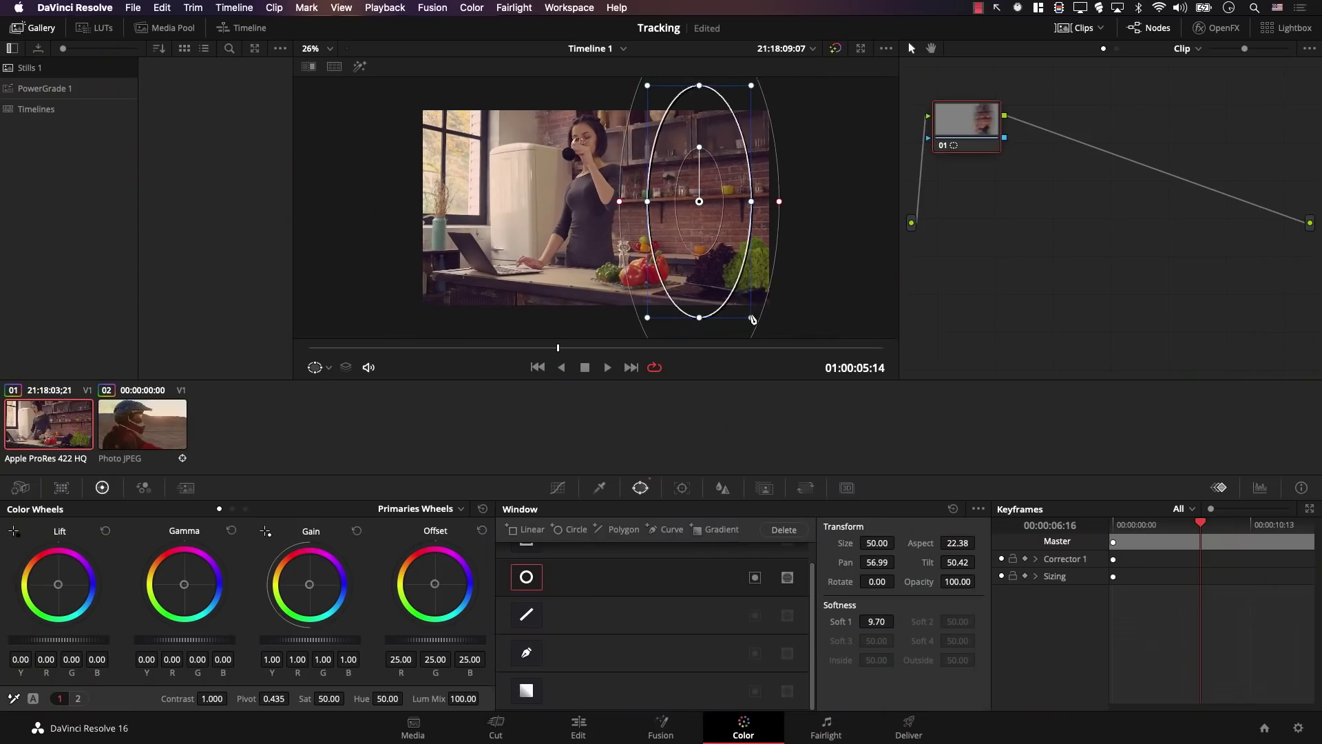
{"action": "left_click_drag", "start_coordinate": [752, 319], "coordinate": [705, 232]}
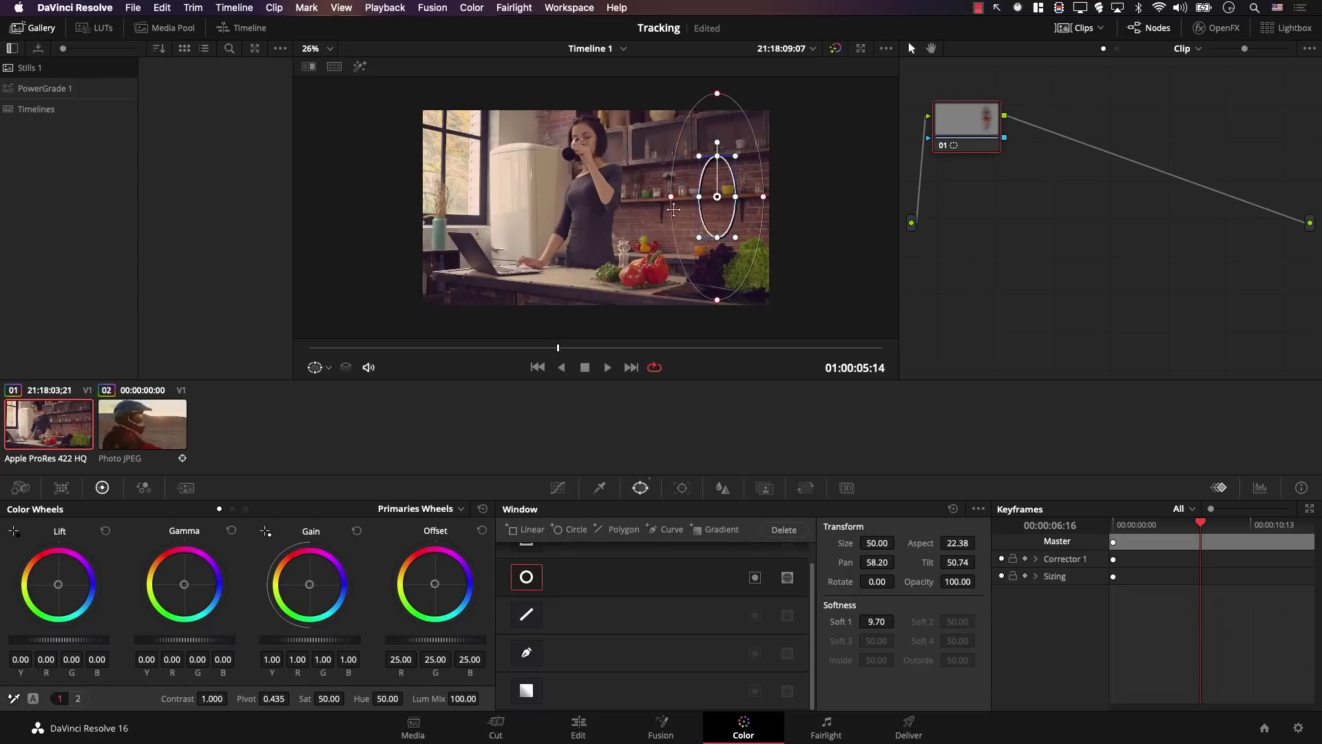
{"action": "scroll", "coordinate": [696, 200], "scroll_direction": "up", "scroll_amount": 2}
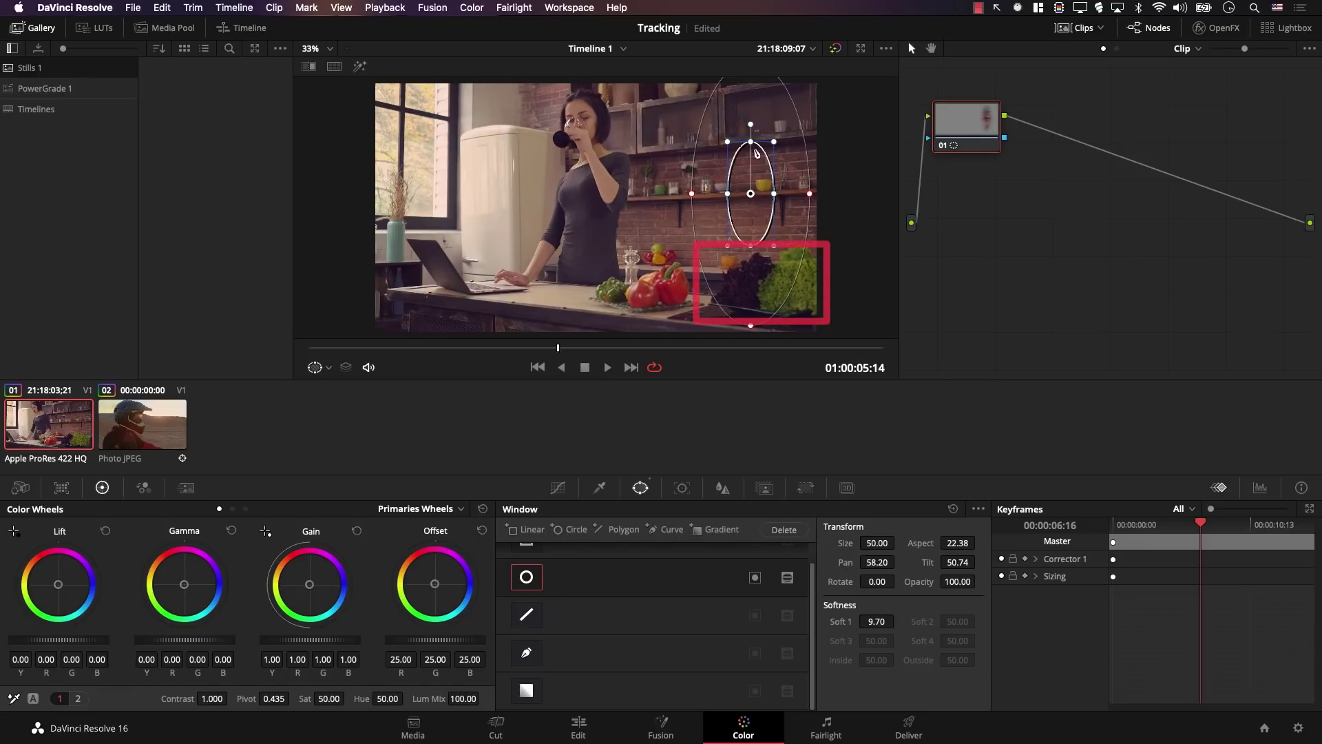
Track the small wall window forward to the clip's end and return to its starting frame for reverse tracking.
{"action": "left_click", "coordinate": [681, 487]}
{"action": "left_click", "coordinate": [578, 534]}
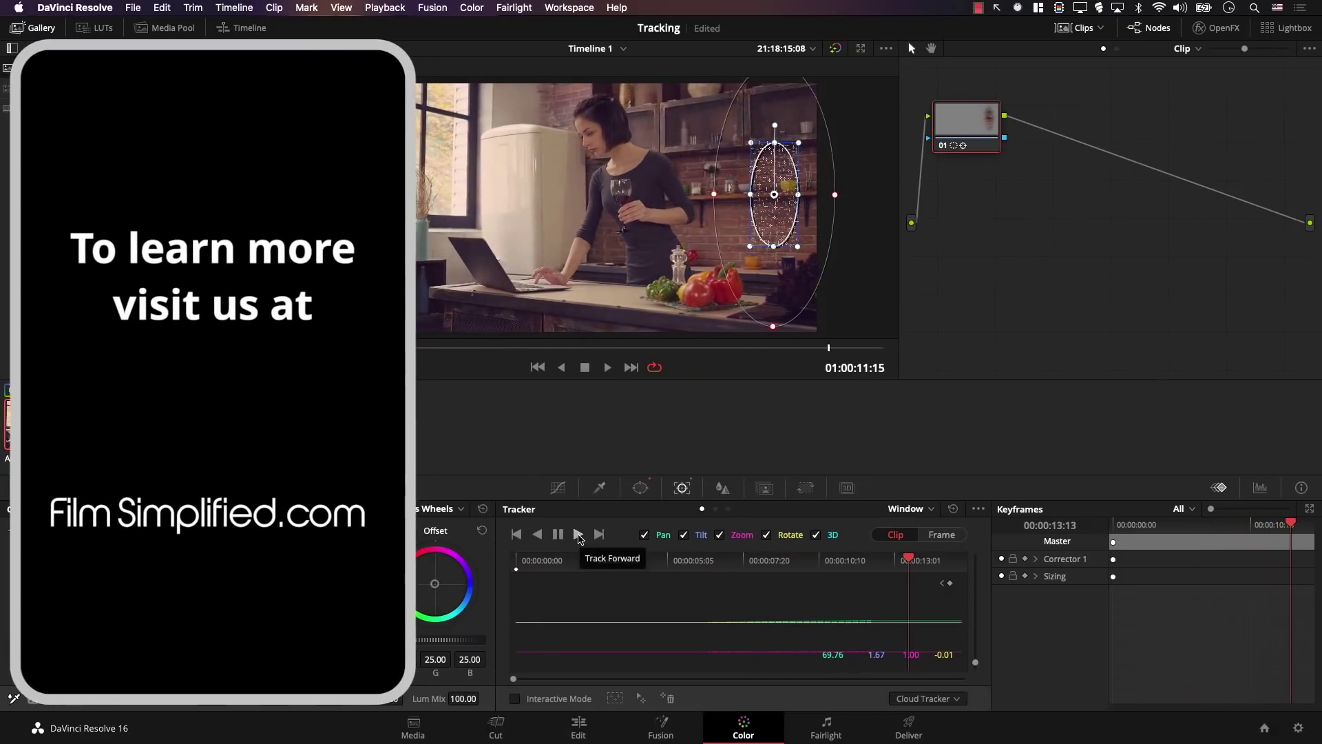
{"action": "left_click", "coordinate": [731, 562]}
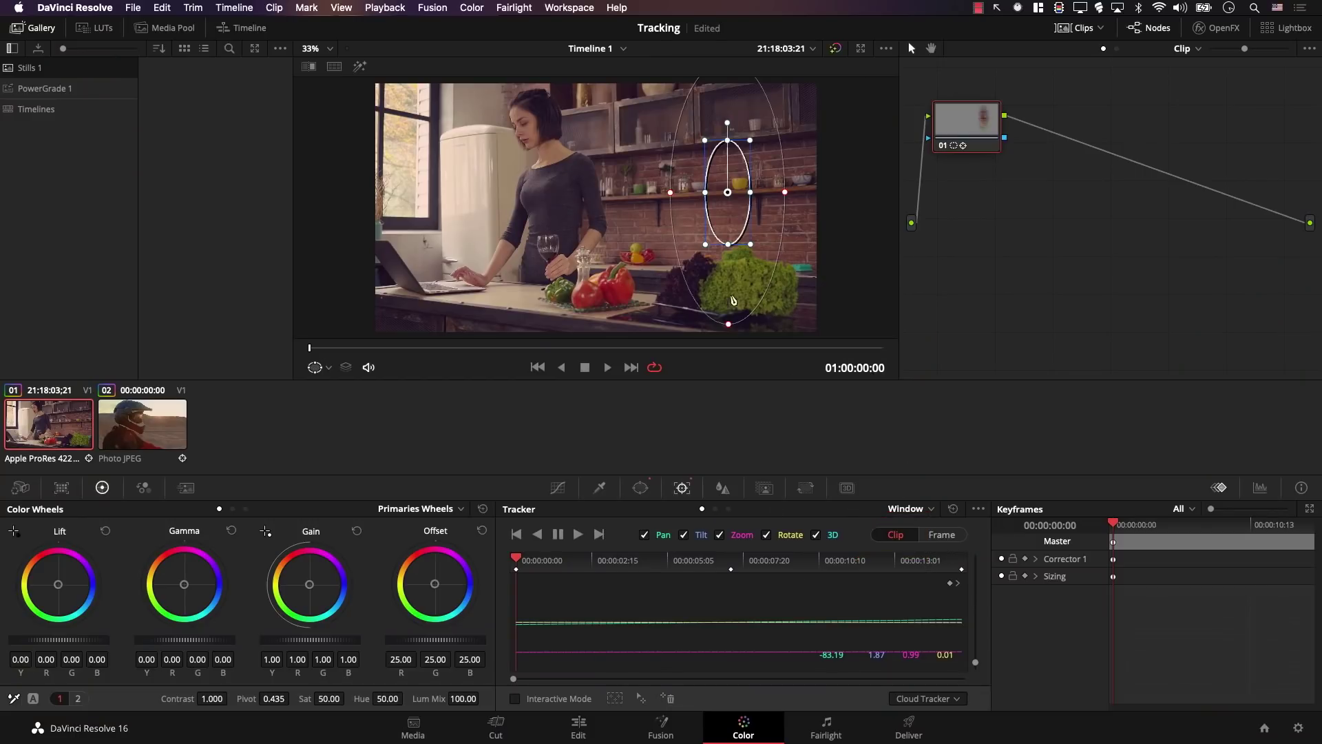
Enlarge the tracked window to cover the brick wall and the vegetables, and check its motion near the clip's start.
{"action": "left_click_drag", "start_coordinate": [761, 272], "coordinate": [794, 316]}
{"action": "left_click_drag", "start_coordinate": [757, 263], "coordinate": [760, 270]}
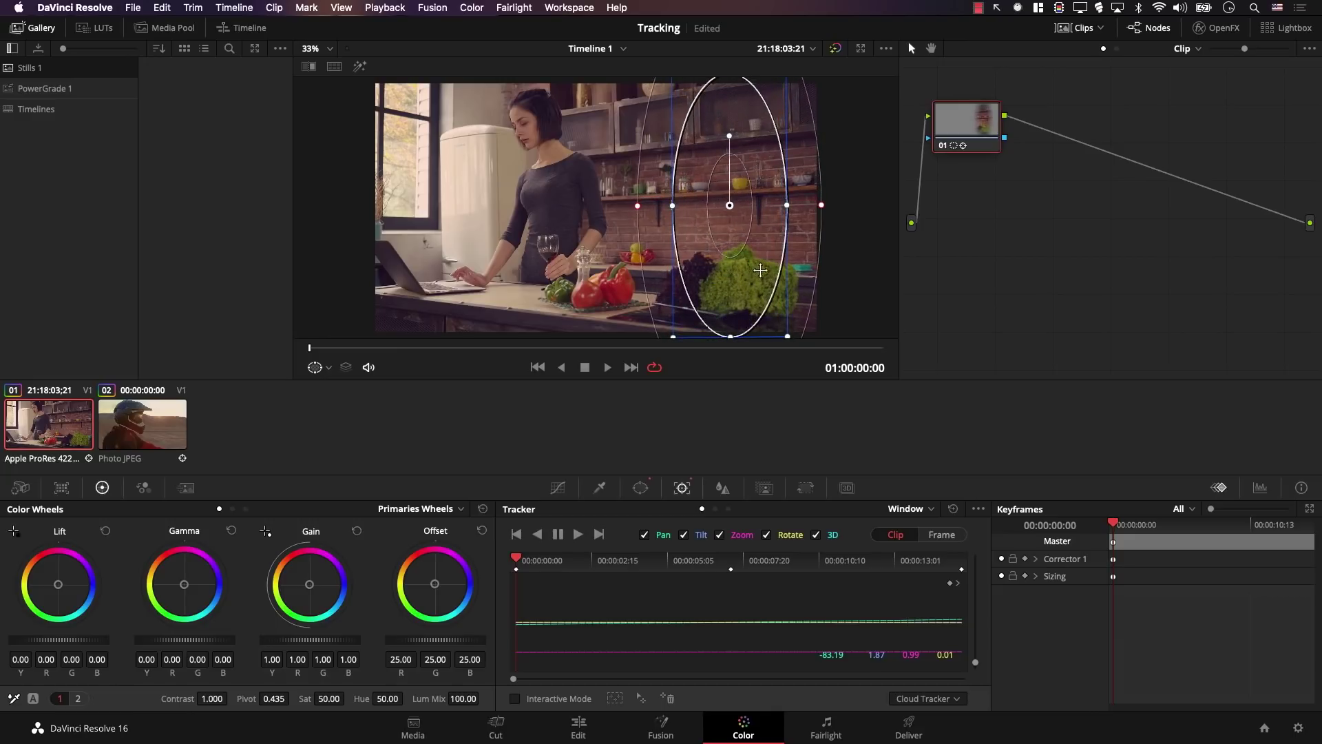
{"action": "left_click_drag", "start_coordinate": [389, 353], "coordinate": [322, 349]}
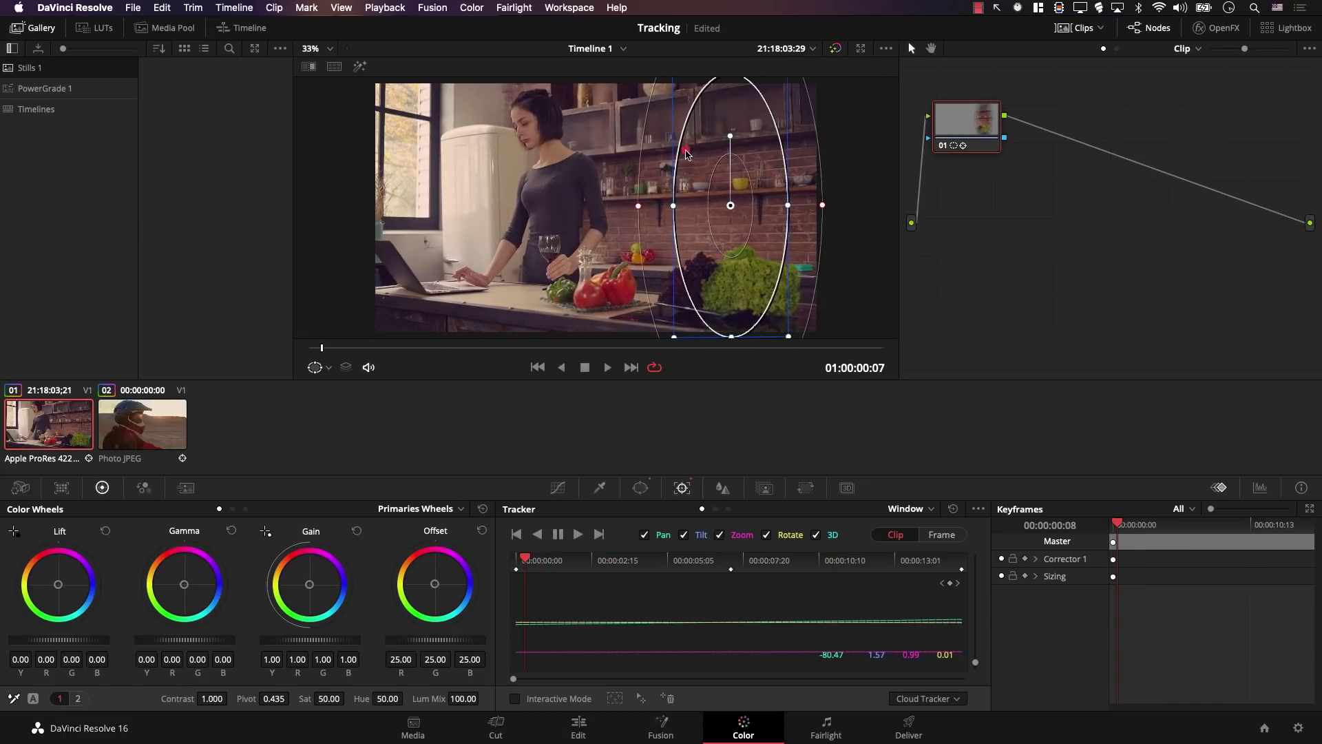
Reposition the tracked window over the woman and the refrigerator, and scrub the clip to check how it follows the camera move.
{"action": "mouse_move", "coordinate": [456, 349]}
{"action": "left_mouse_down"}
{"action": "mouse_move", "coordinate": [782, 349]}
{"action": "mouse_move", "coordinate": [456, 349]}
{"action": "left_mouse_up"}
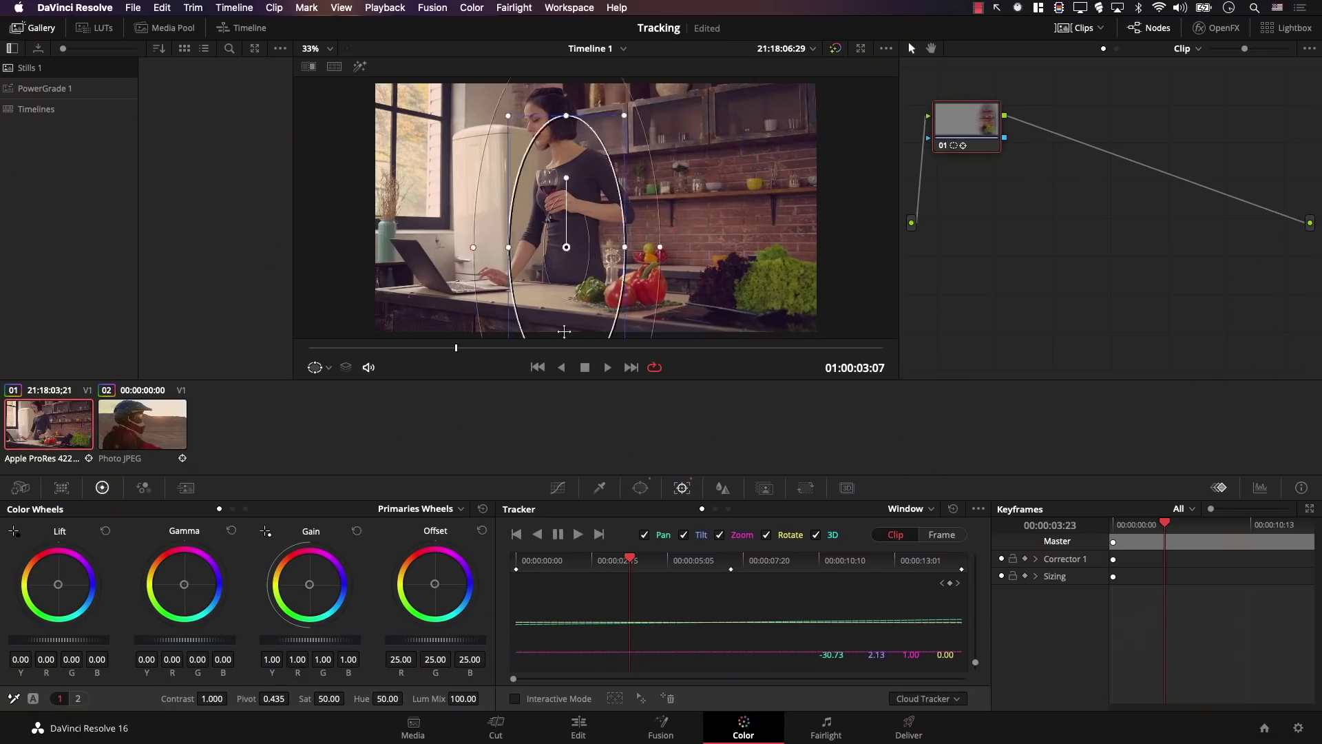
{"action": "left_click_drag", "start_coordinate": [480, 356], "coordinate": [762, 348]}
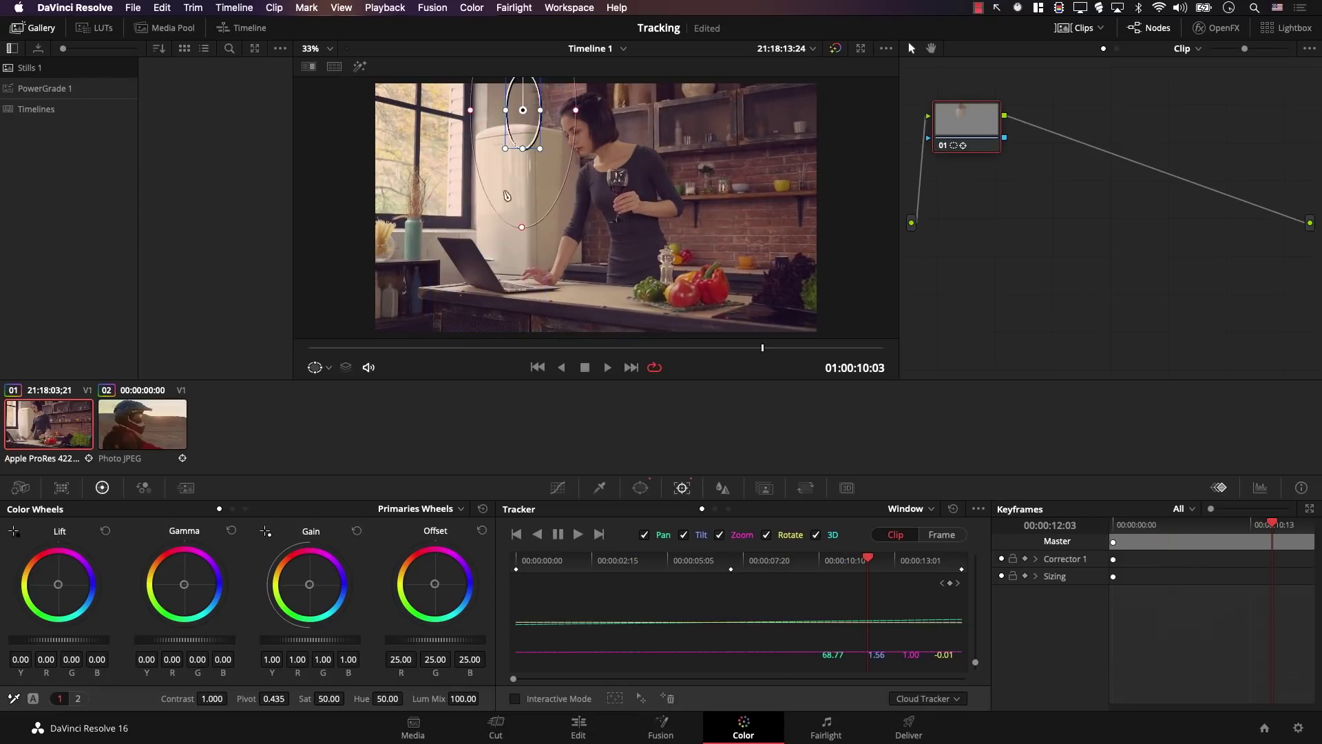
{"action": "left_click_drag", "start_coordinate": [665, 348], "coordinate": [803, 341]}
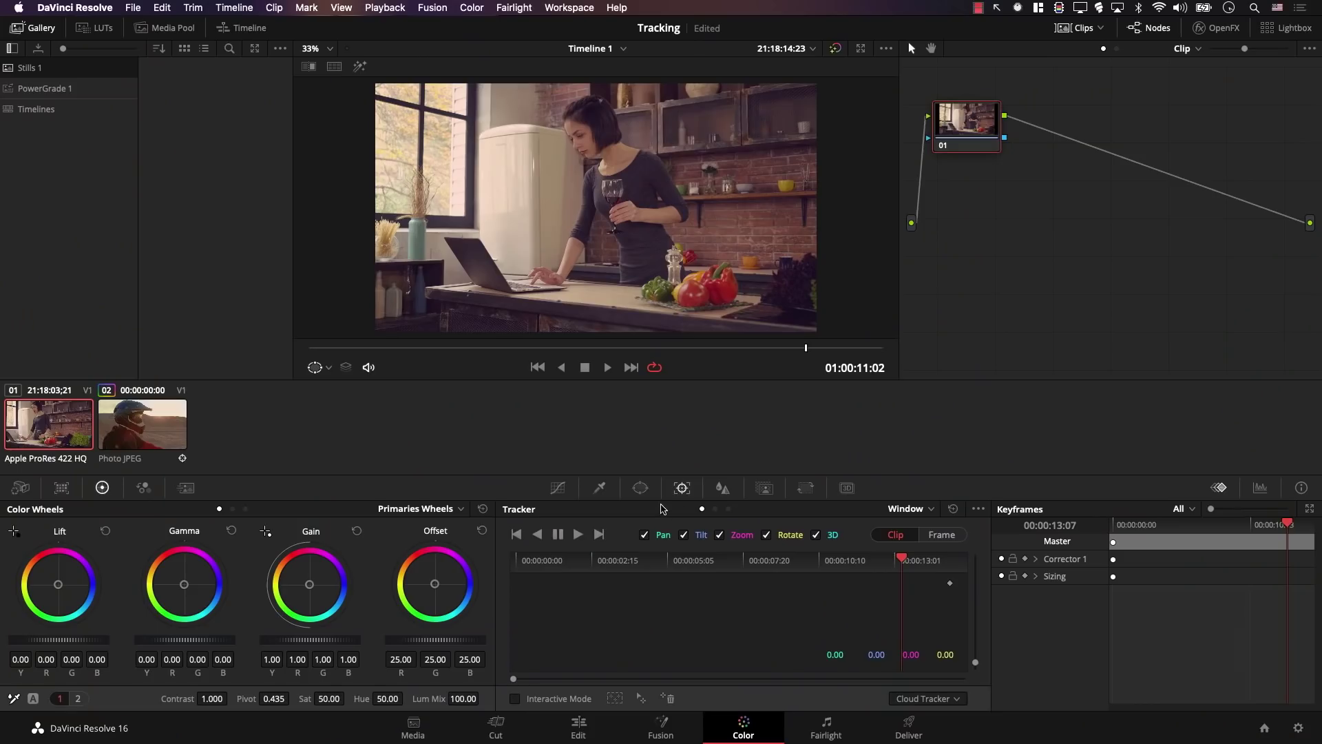
Add a soft elliptical window over the brick wall at 01:00:04:10 and, in Interactive Mode, delete the tracking points around the vegetables.
{"action": "left_click", "coordinate": [640, 487]}
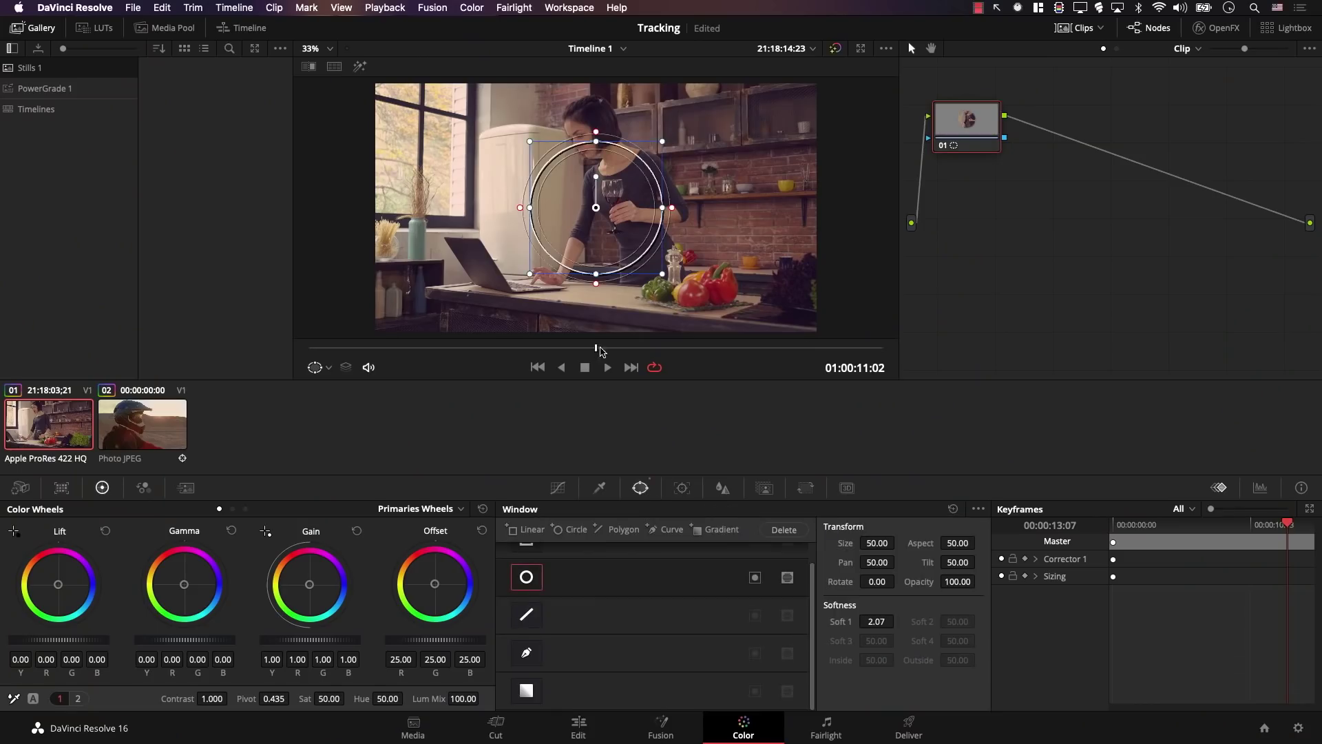
{"action": "left_click_drag", "start_coordinate": [599, 349], "coordinate": [544, 341]}
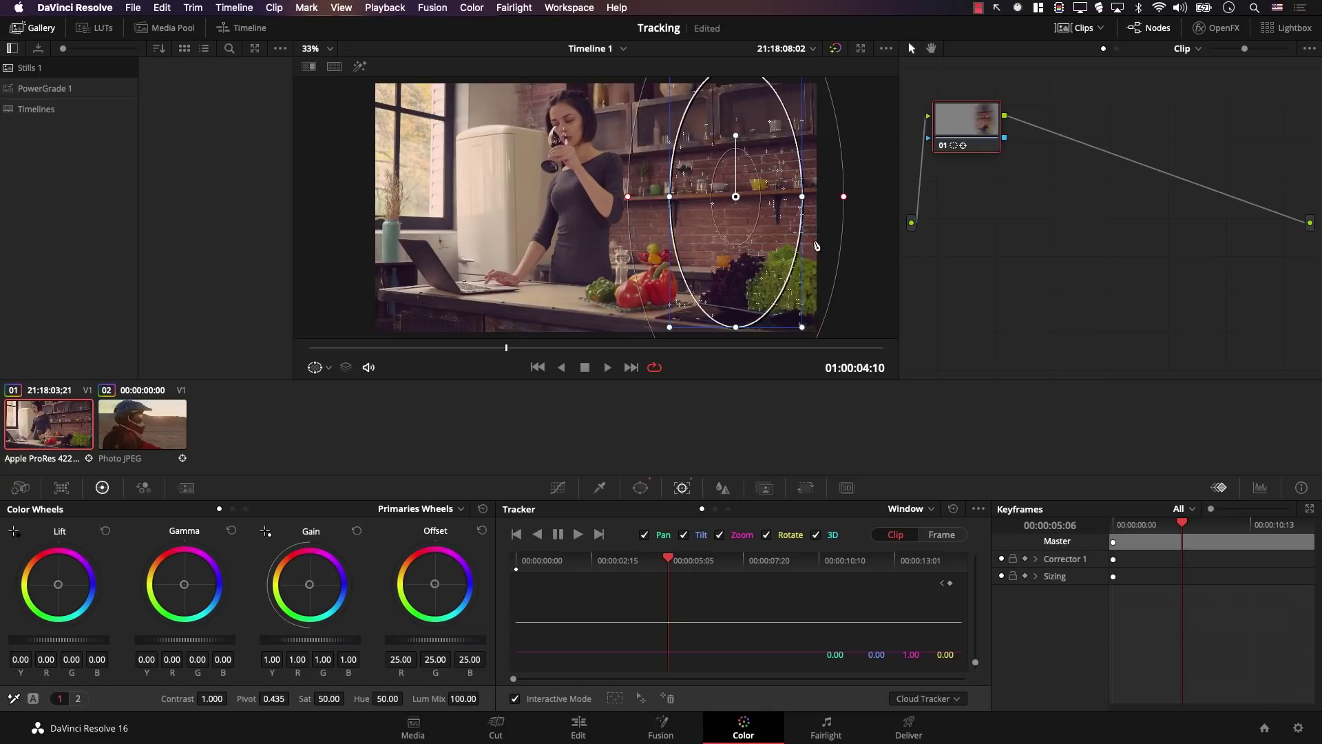
{"action": "left_click_drag", "start_coordinate": [828, 235], "coordinate": [643, 328]}
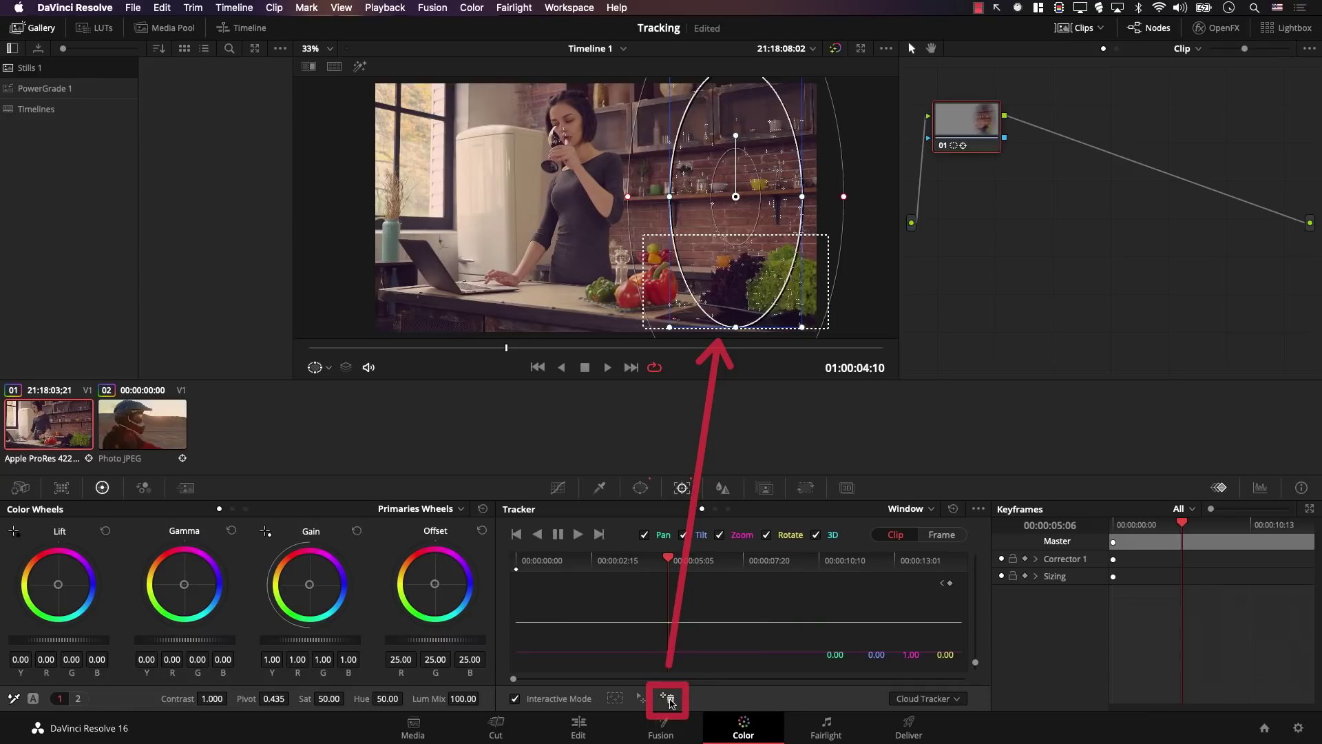
{"action": "left_click", "coordinate": [670, 699]}
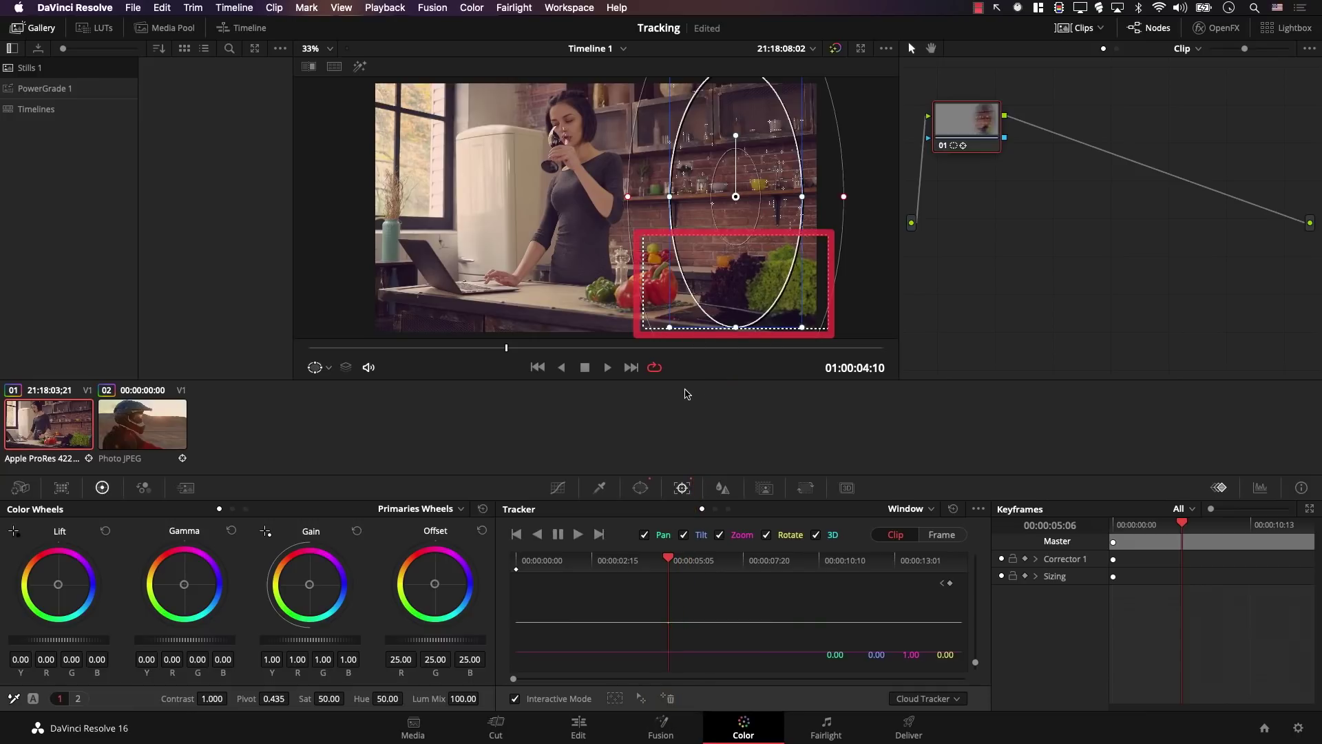
Track the window forward from 01:00:04:10 to the clip's end, and in reverse from the same starting frame.
{"action": "left_click", "coordinate": [578, 535]}
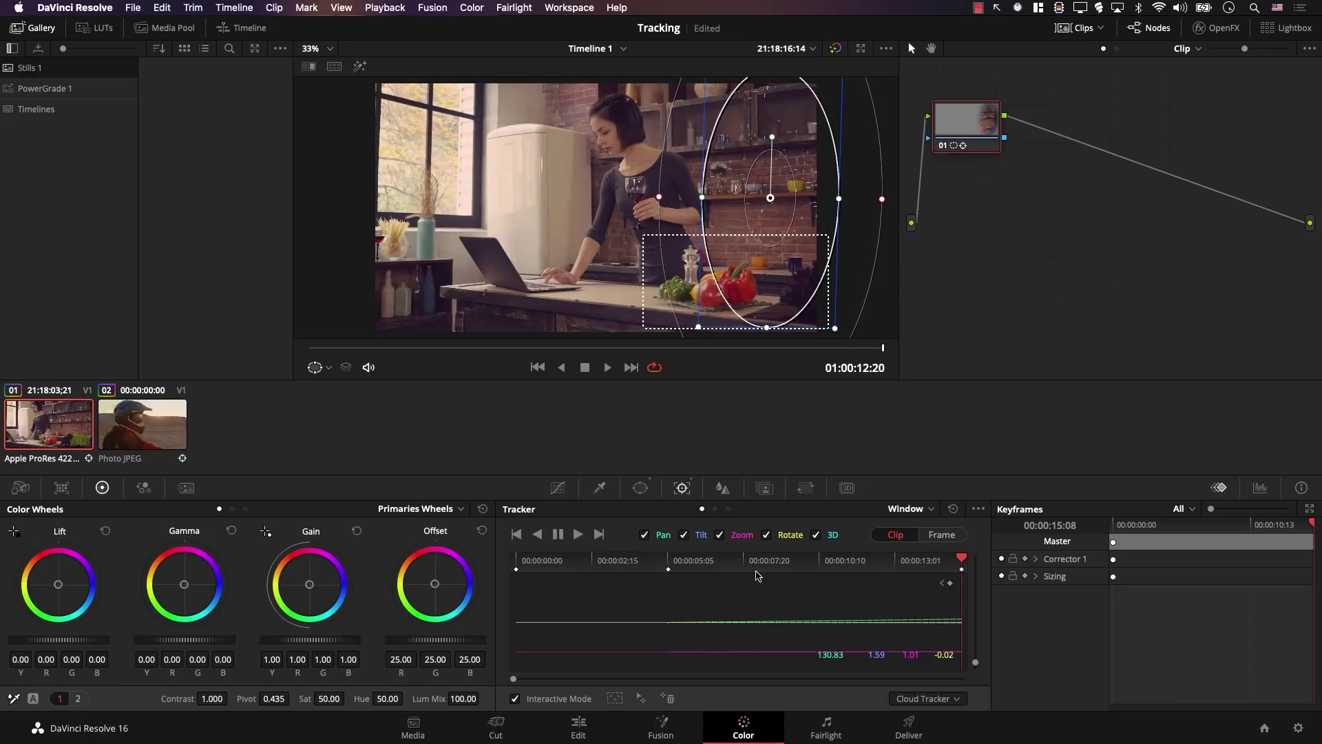
{"action": "left_click", "coordinate": [668, 562]}
{"action": "left_click", "coordinate": [537, 534]}
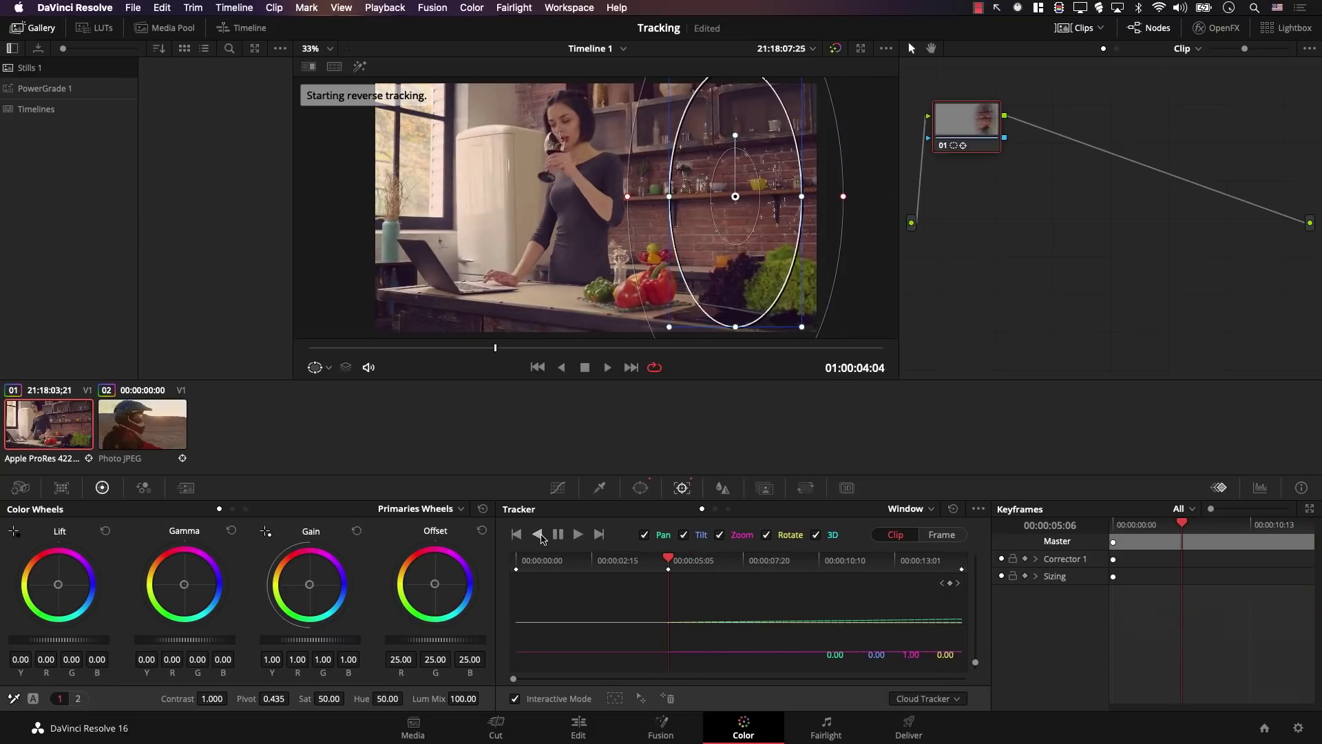
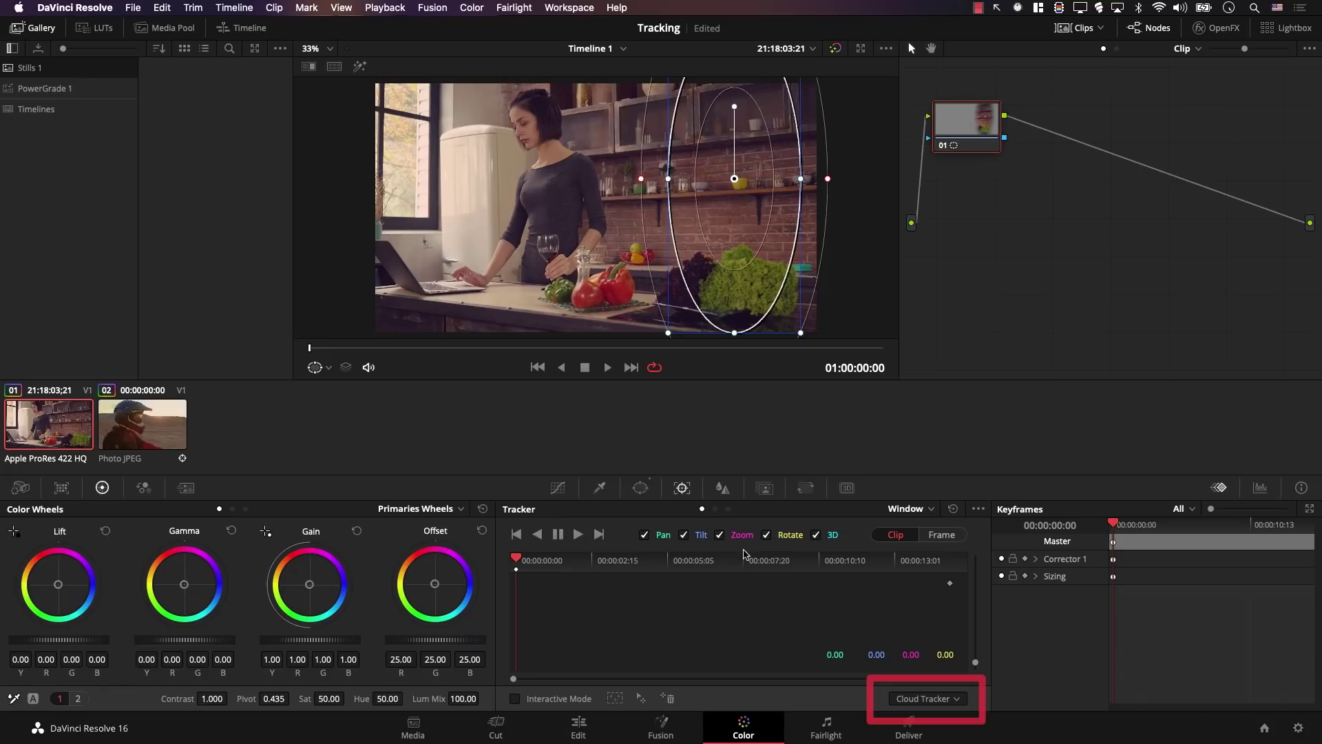
Switch from the Cloud Tracker to the Point Tracker and place a tracking point on the brick wall below the shelf.
{"action": "left_click", "coordinate": [923, 700]}
{"action": "left_click", "coordinate": [922, 731]}
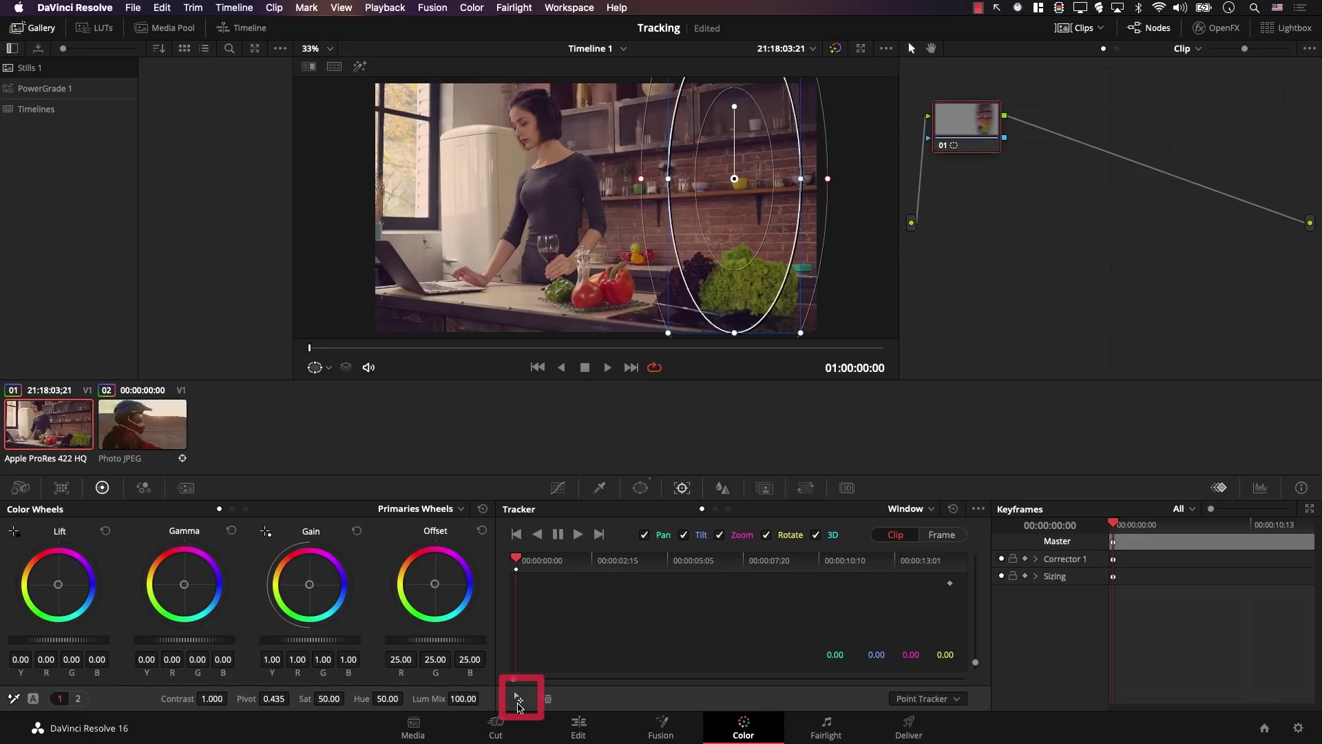
{"action": "left_click", "coordinate": [518, 699]}
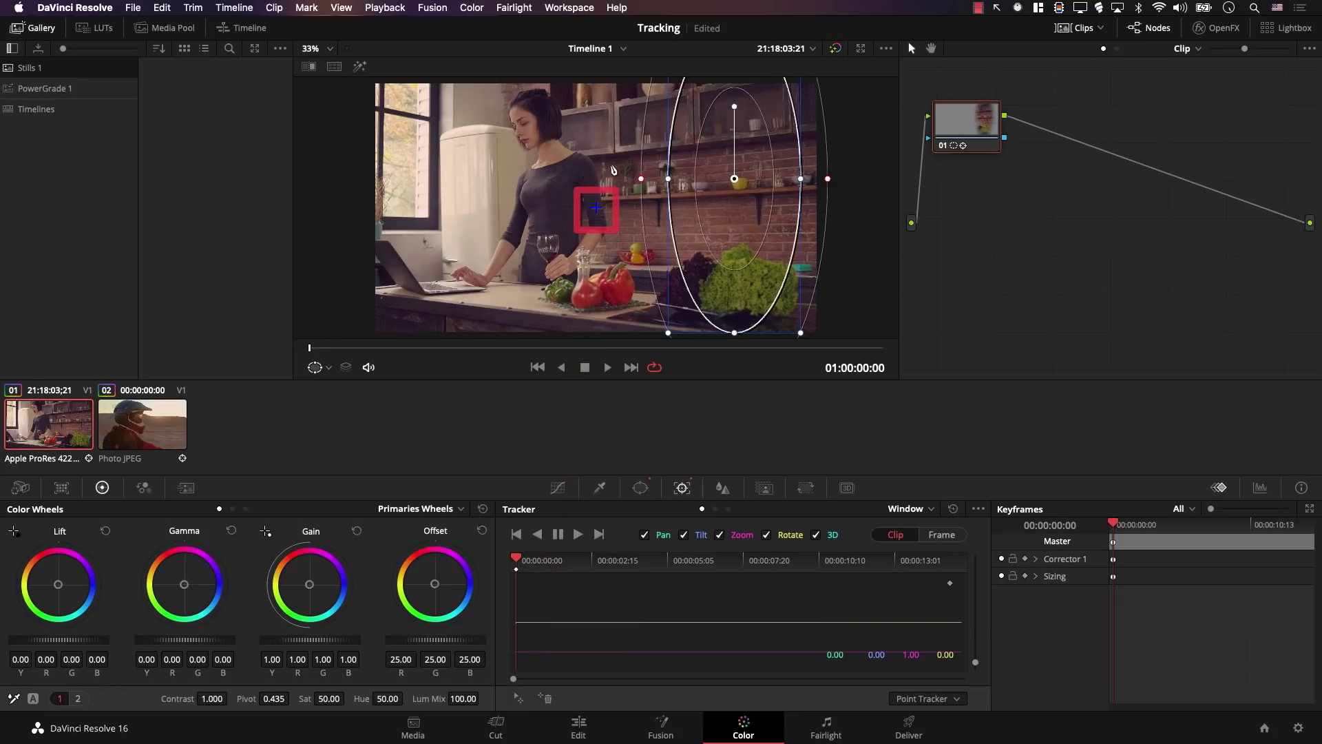
{"action": "left_click_drag", "start_coordinate": [597, 207], "coordinate": [607, 190]}
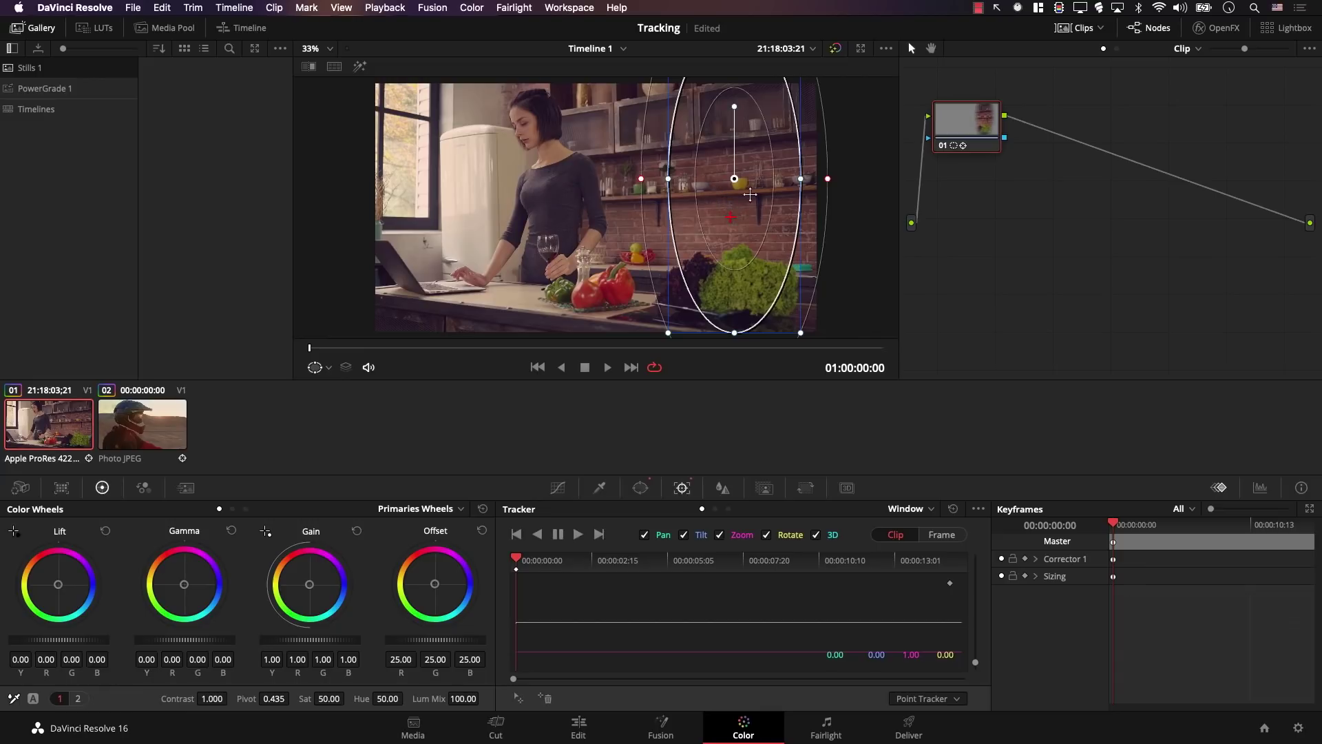
Track the window forward with the tracking point to the clip's end, and run reverse tracking from 01:00:02:24.
{"action": "left_click", "coordinate": [577, 535]}
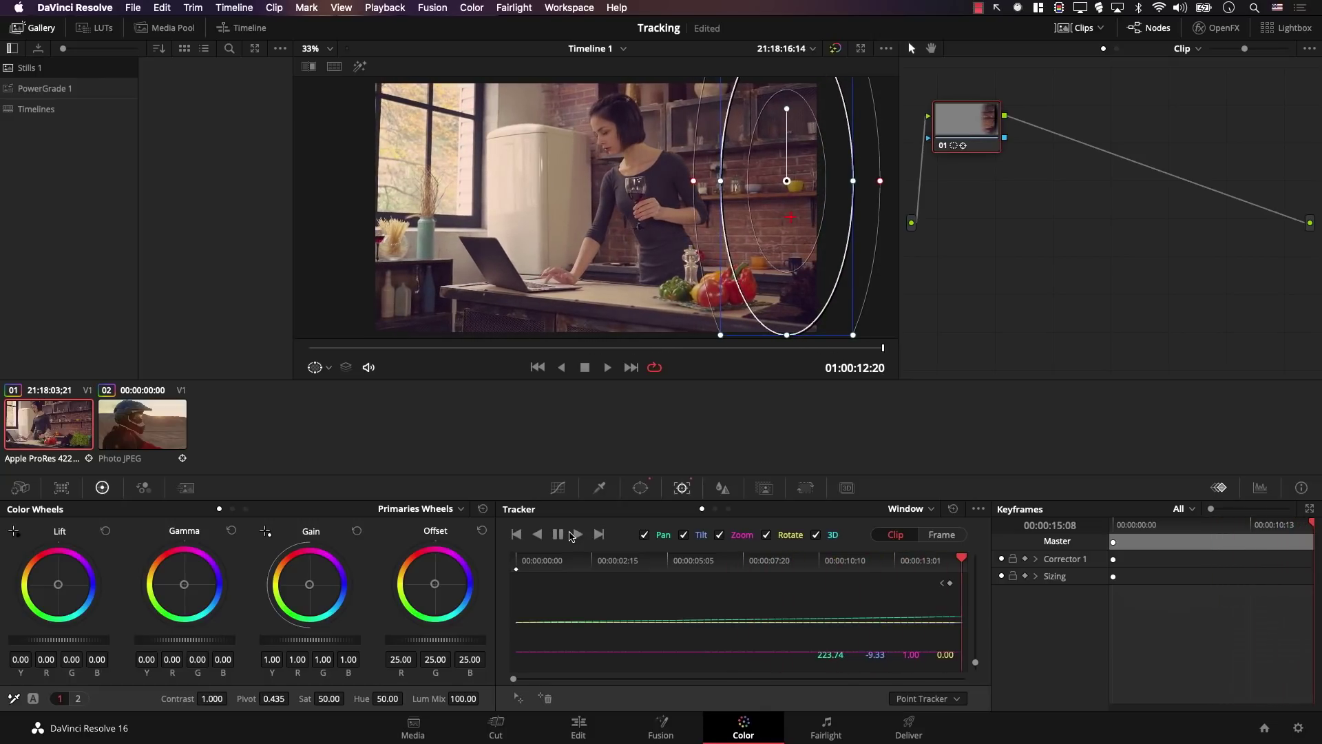
{"action": "left_click", "coordinate": [619, 561]}
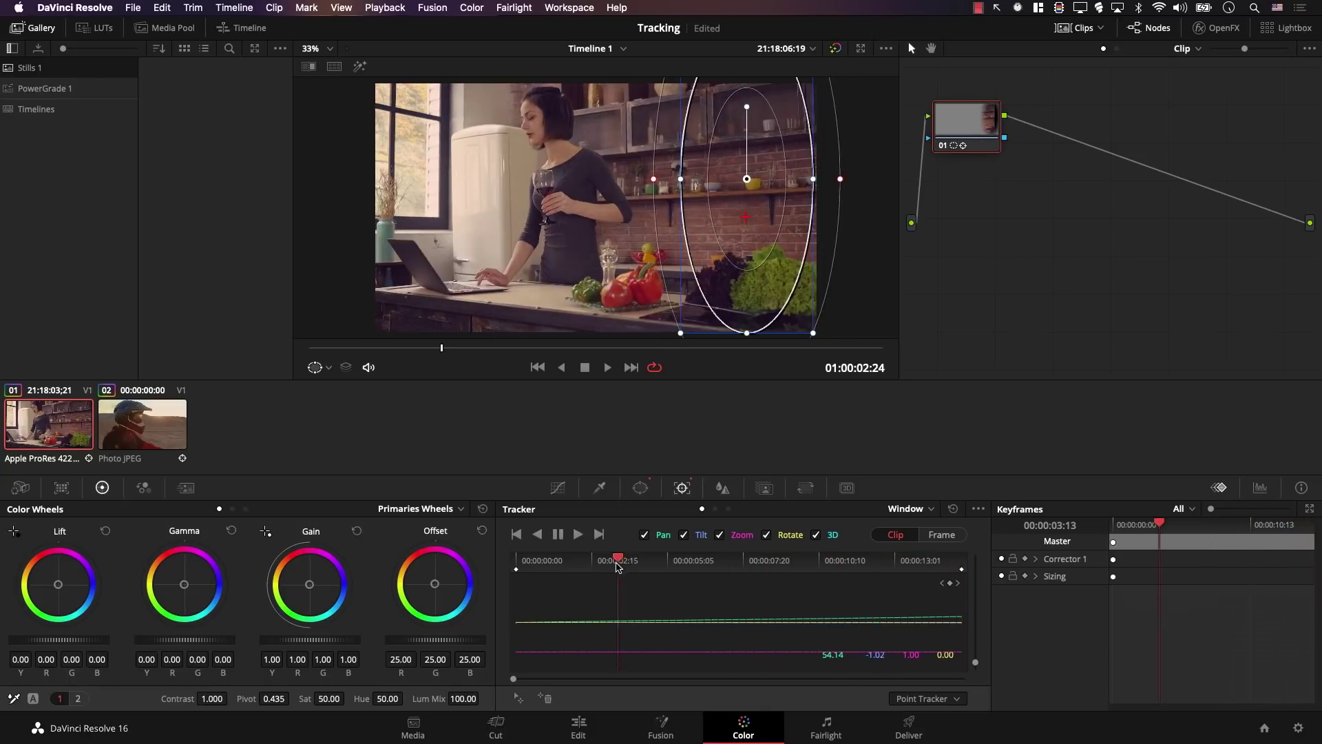
{"action": "left_click", "coordinate": [539, 535]}
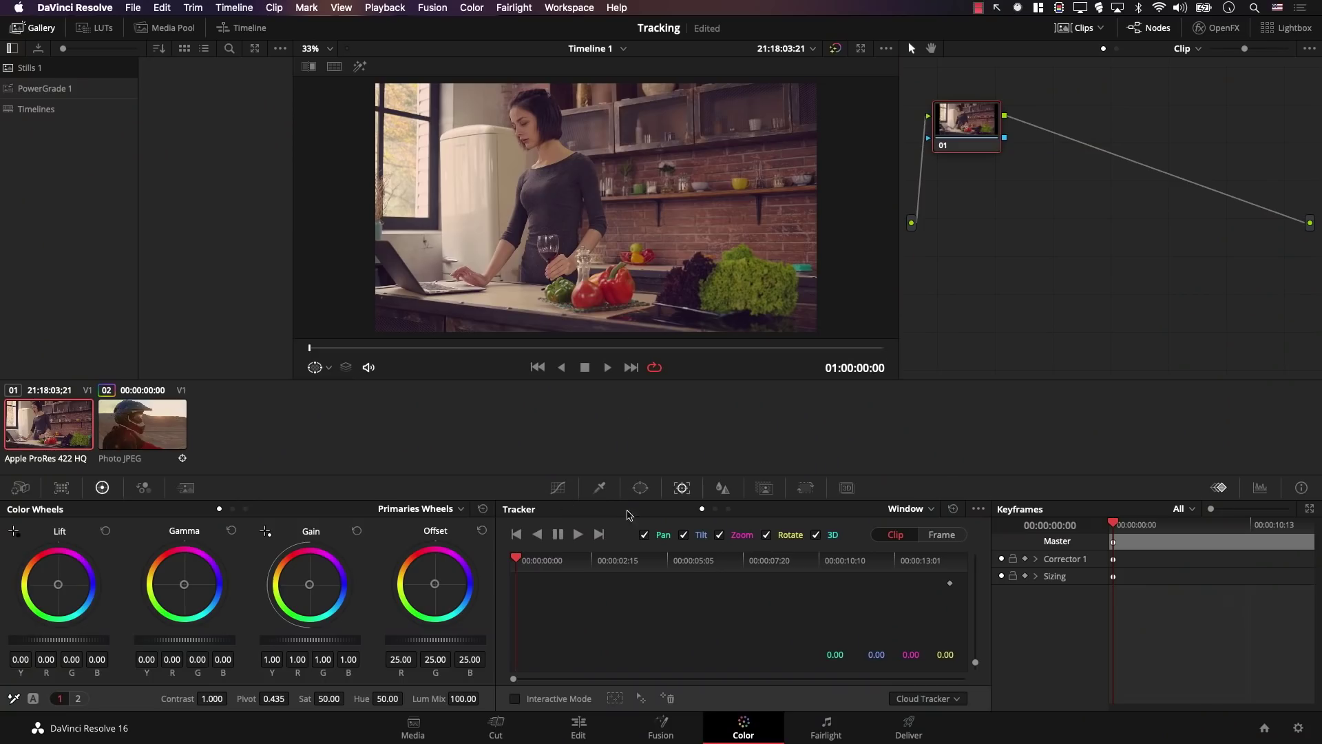
Add a soft elliptical window around the woman's head and torso on the first frame, and track it forward through the kitchen clip.
{"action": "left_click", "coordinate": [635, 489]}
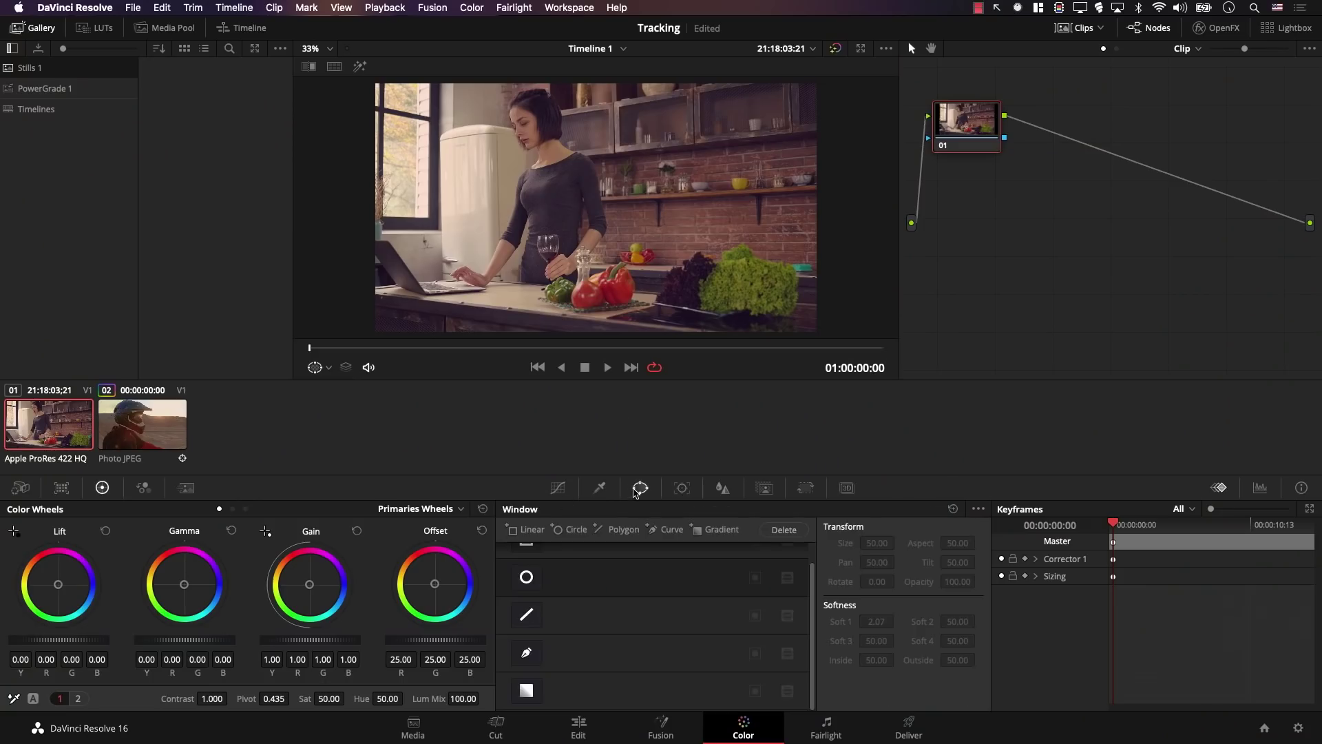
{"action": "left_click", "coordinate": [527, 577]}
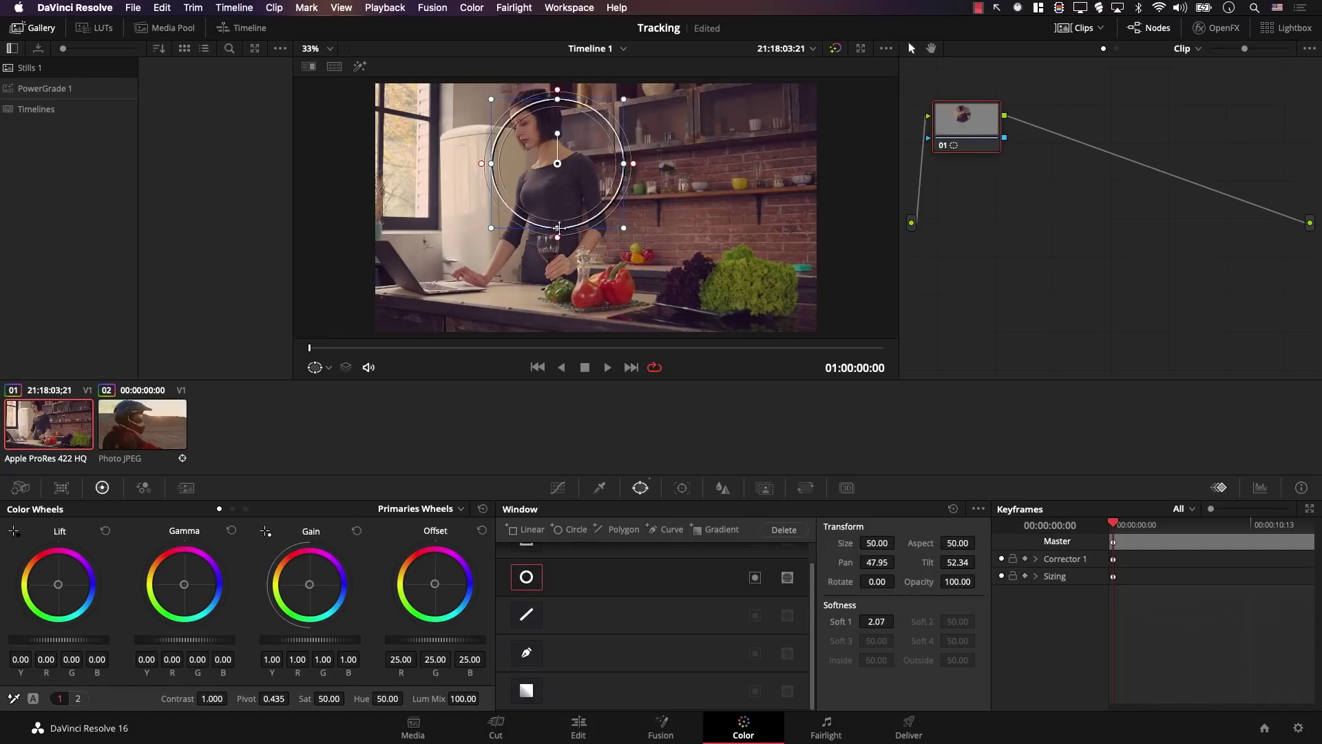
{"action": "left_click_drag", "start_coordinate": [639, 176], "coordinate": [673, 176]}
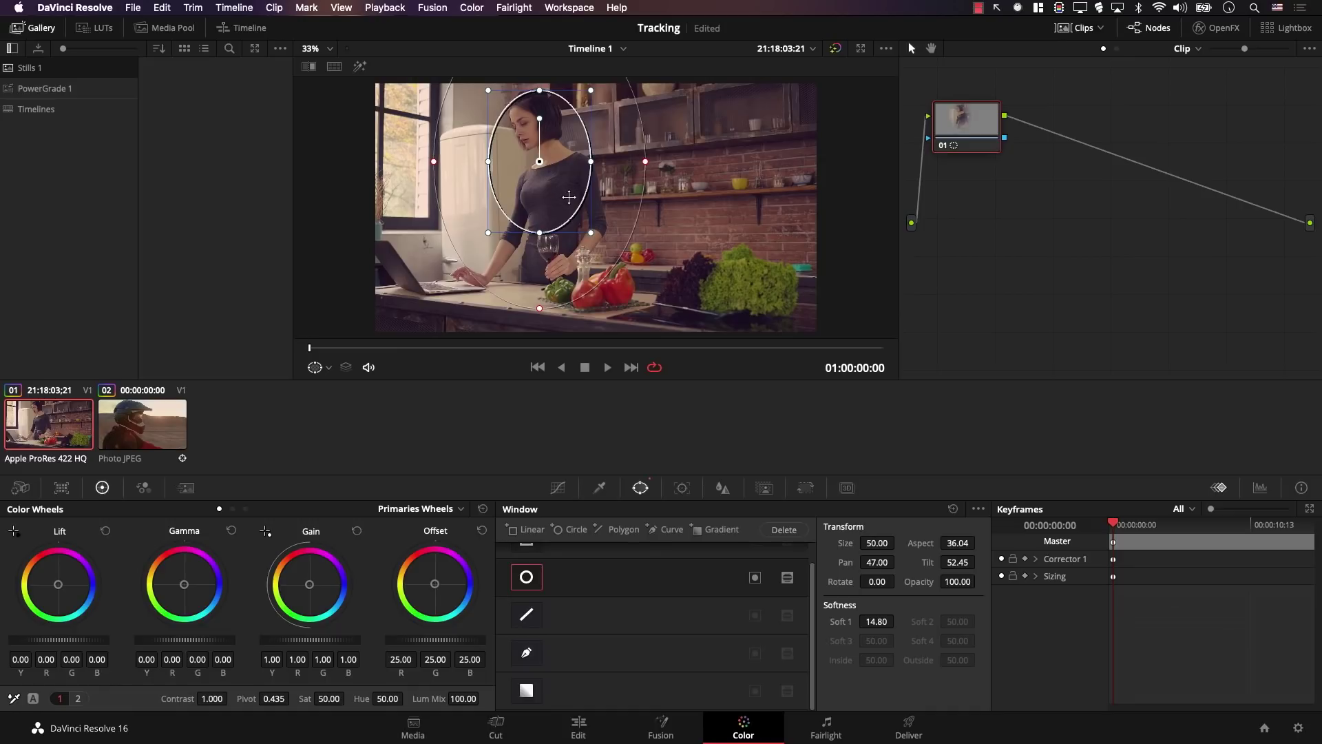
{"action": "key", "text": "ctrl+t"}
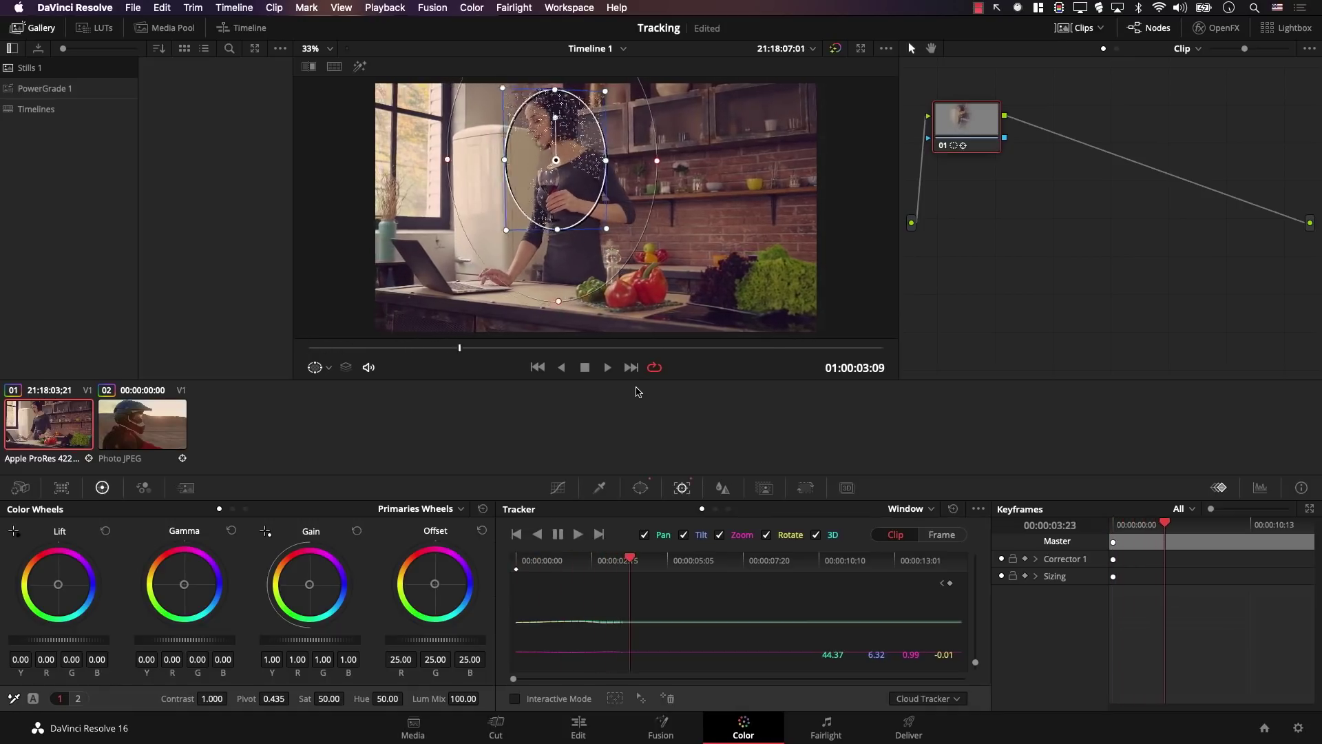
{"action": "left_click_drag", "start_coordinate": [454, 349], "coordinate": [471, 349]}
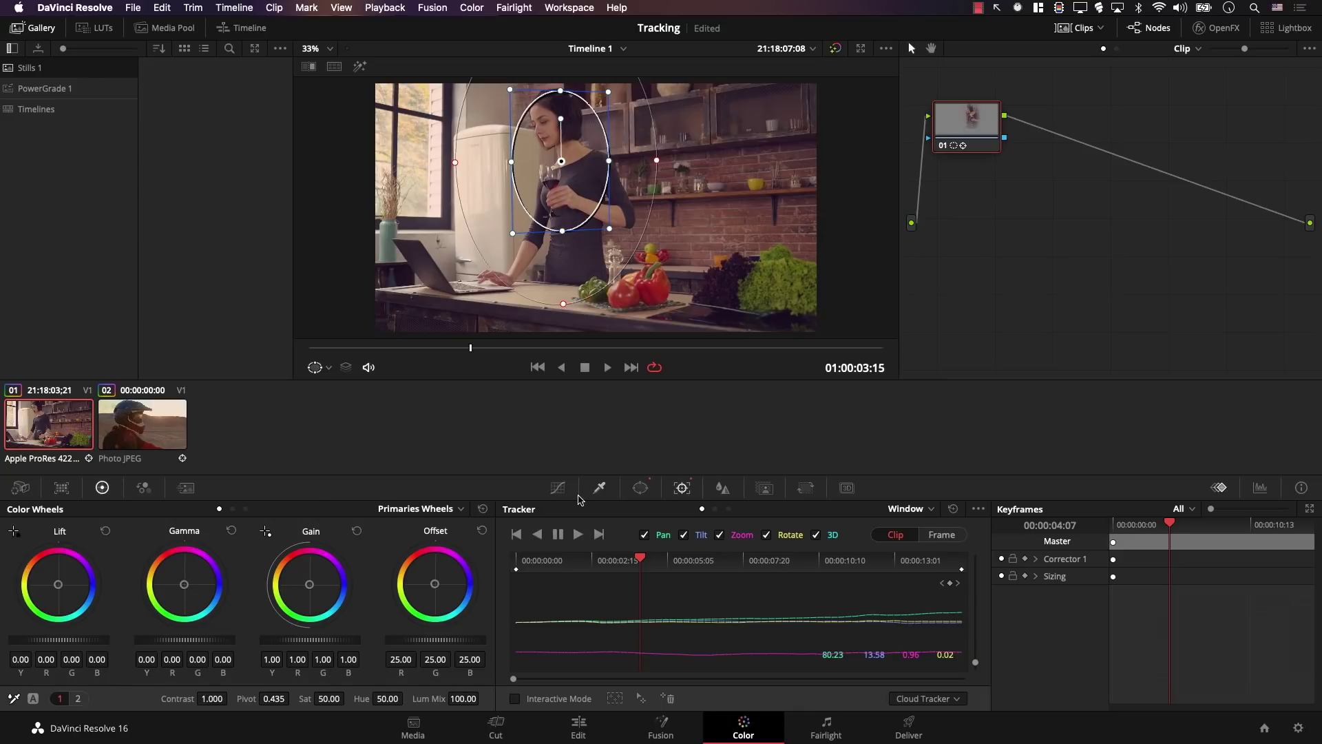
Add a linear window over the vegetables and lower brick wall at 01:00:03:15 on the same node.
{"action": "left_click", "coordinate": [630, 490]}
{"action": "scroll", "coordinate": [541, 688], "scroll_direction": "up", "scroll_amount": 1}
{"action": "left_click", "coordinate": [527, 561]}
{"action": "left_click_drag", "start_coordinate": [650, 243], "coordinate": [770, 309]}
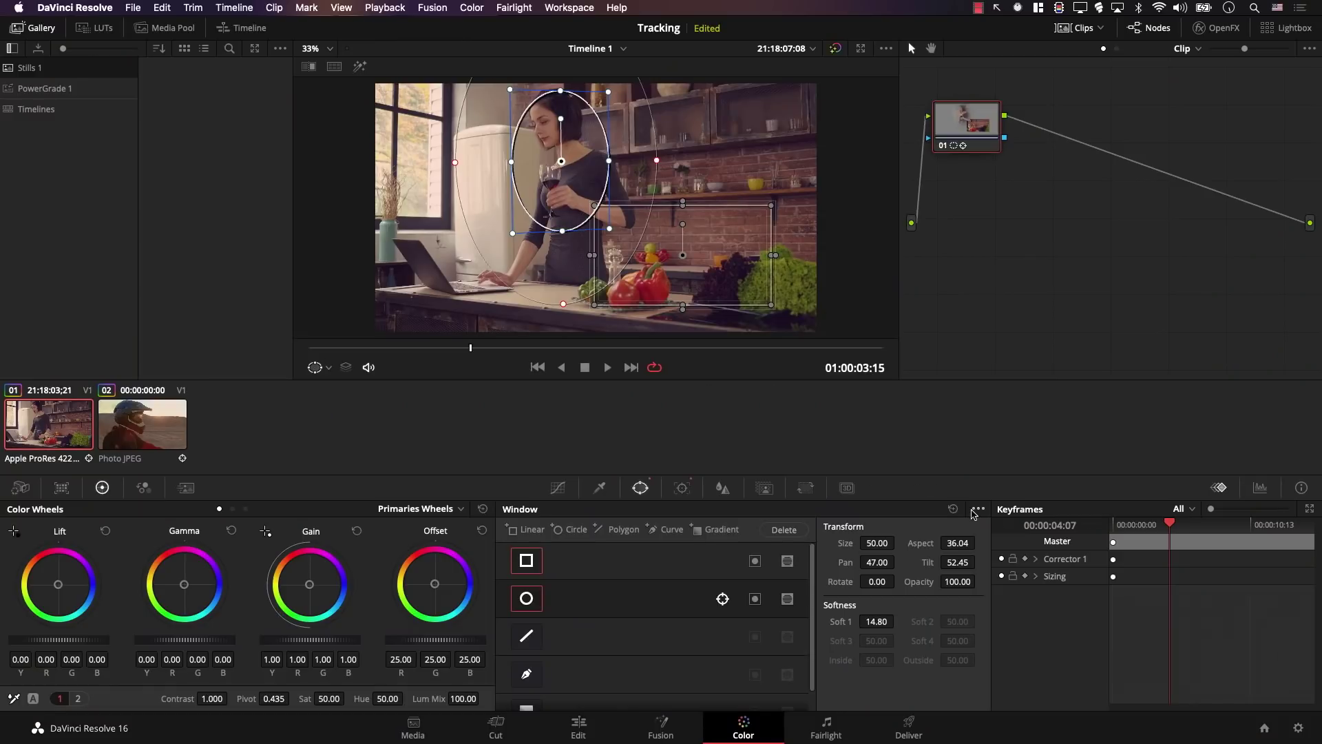
Copy the elliptical window's track data and paste it onto the linear window over the vegetables.
{"action": "left_click", "coordinate": [682, 487]}
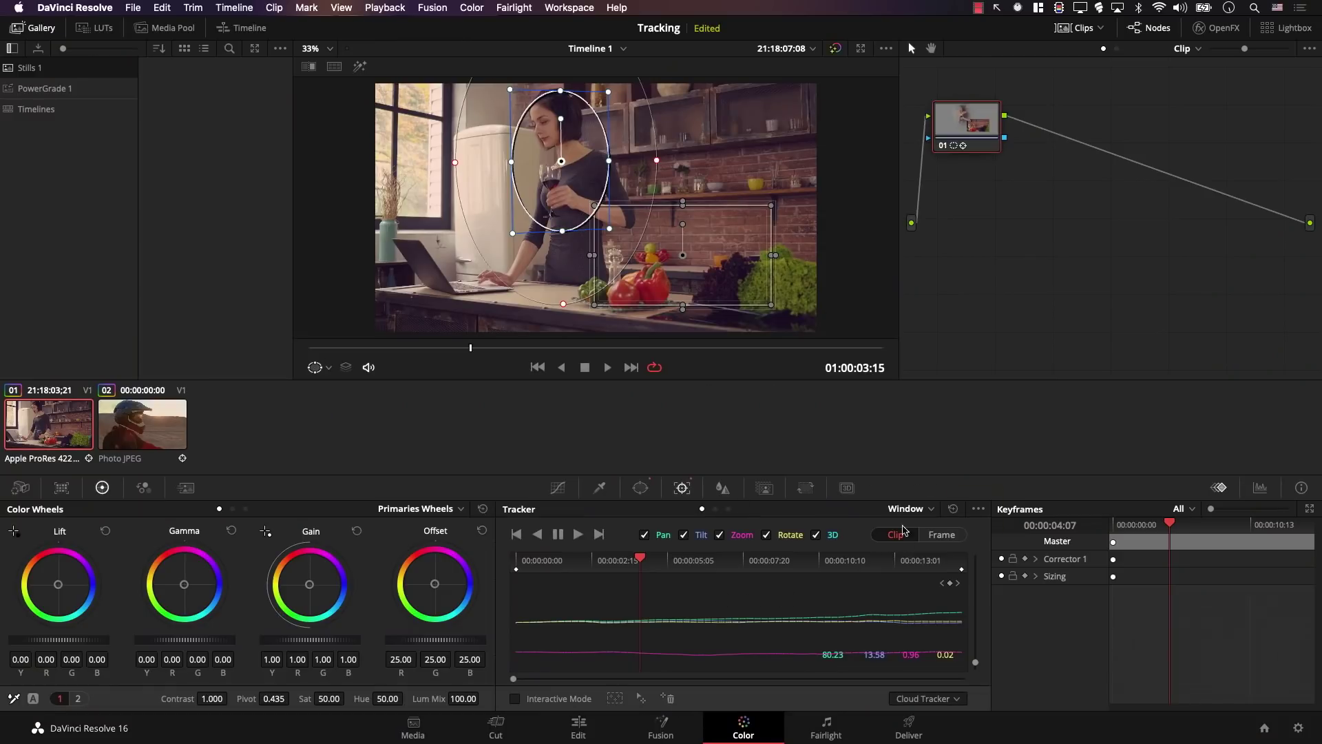
{"action": "left_click", "coordinate": [978, 509]}
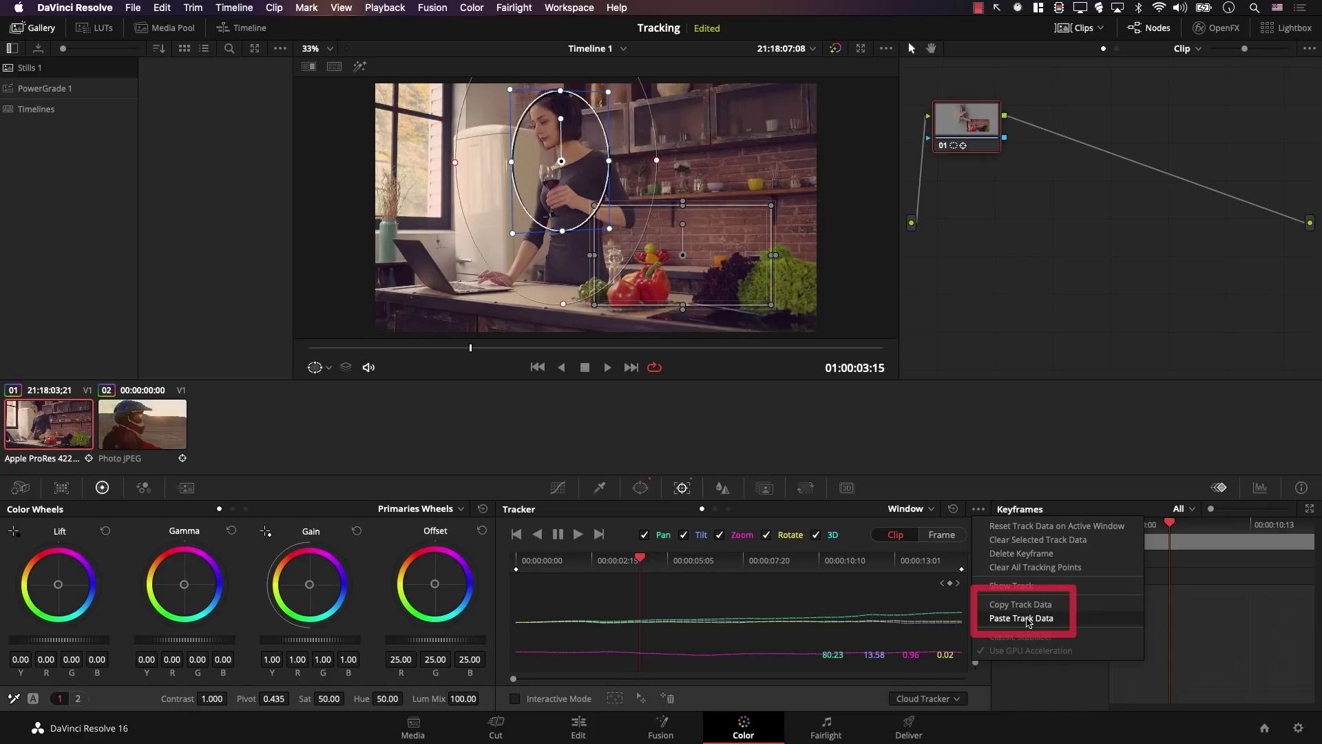
{"action": "left_click", "coordinate": [1028, 610]}
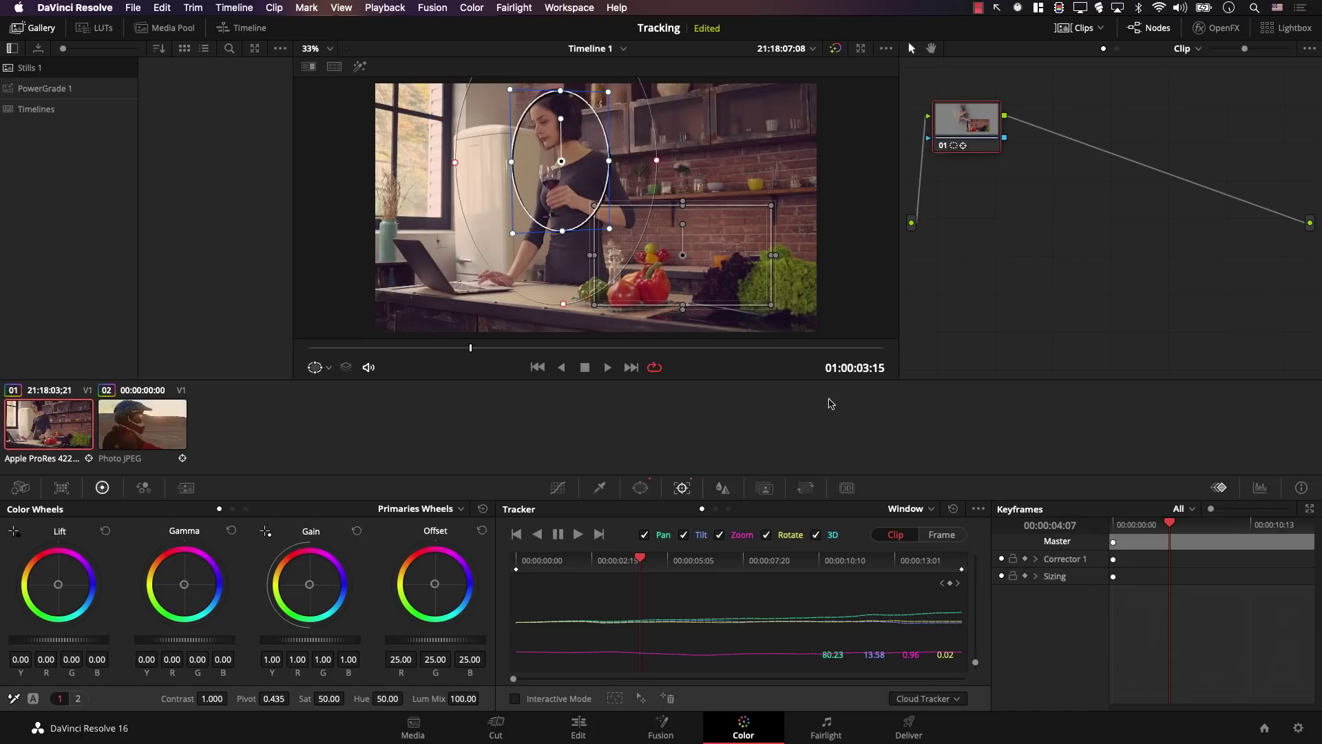
{"action": "left_click", "coordinate": [755, 304]}
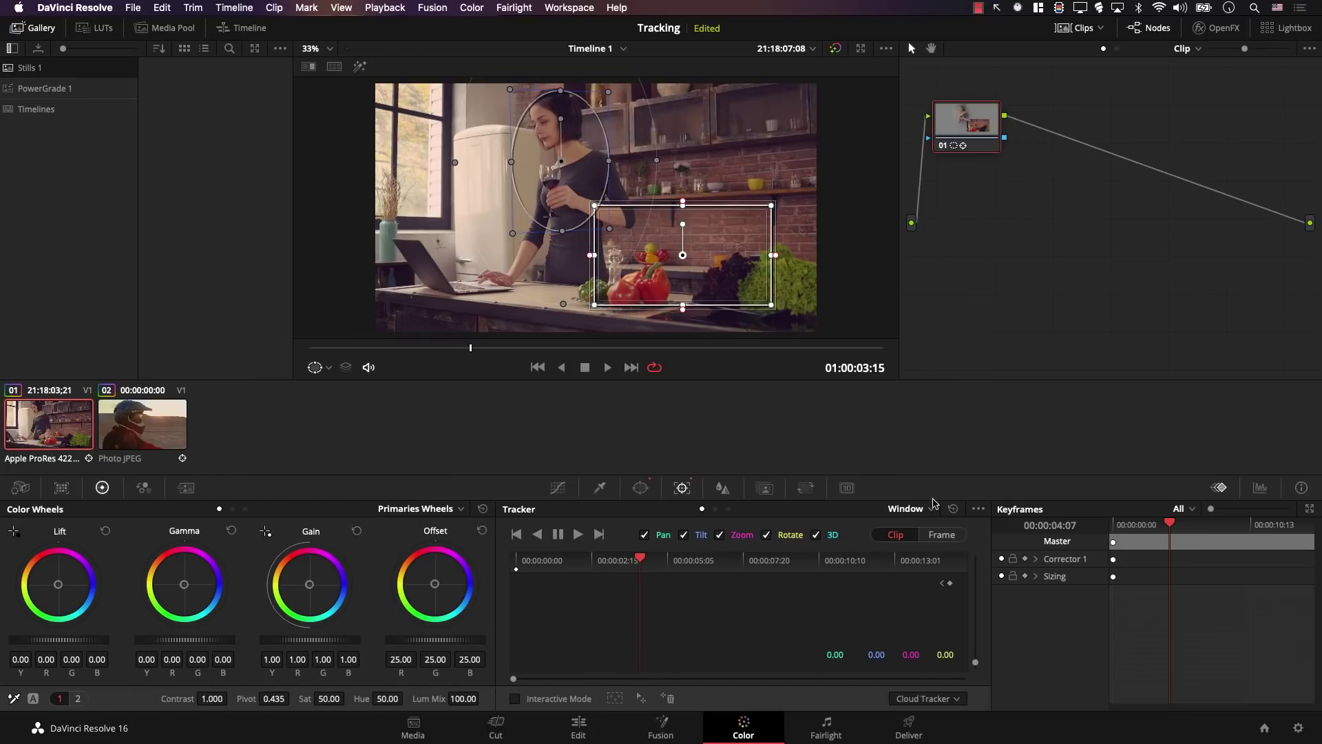
{"action": "left_click", "coordinate": [979, 508]}
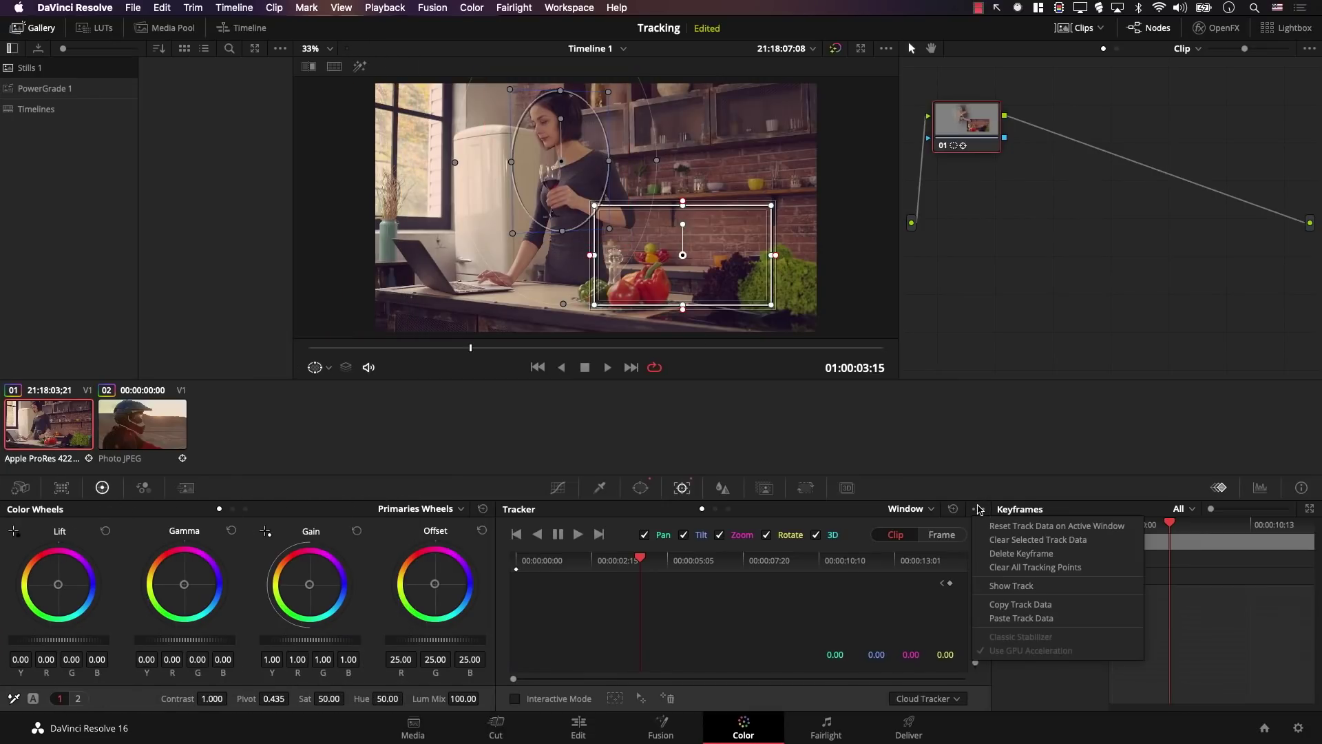
{"action": "left_click", "coordinate": [1017, 618]}
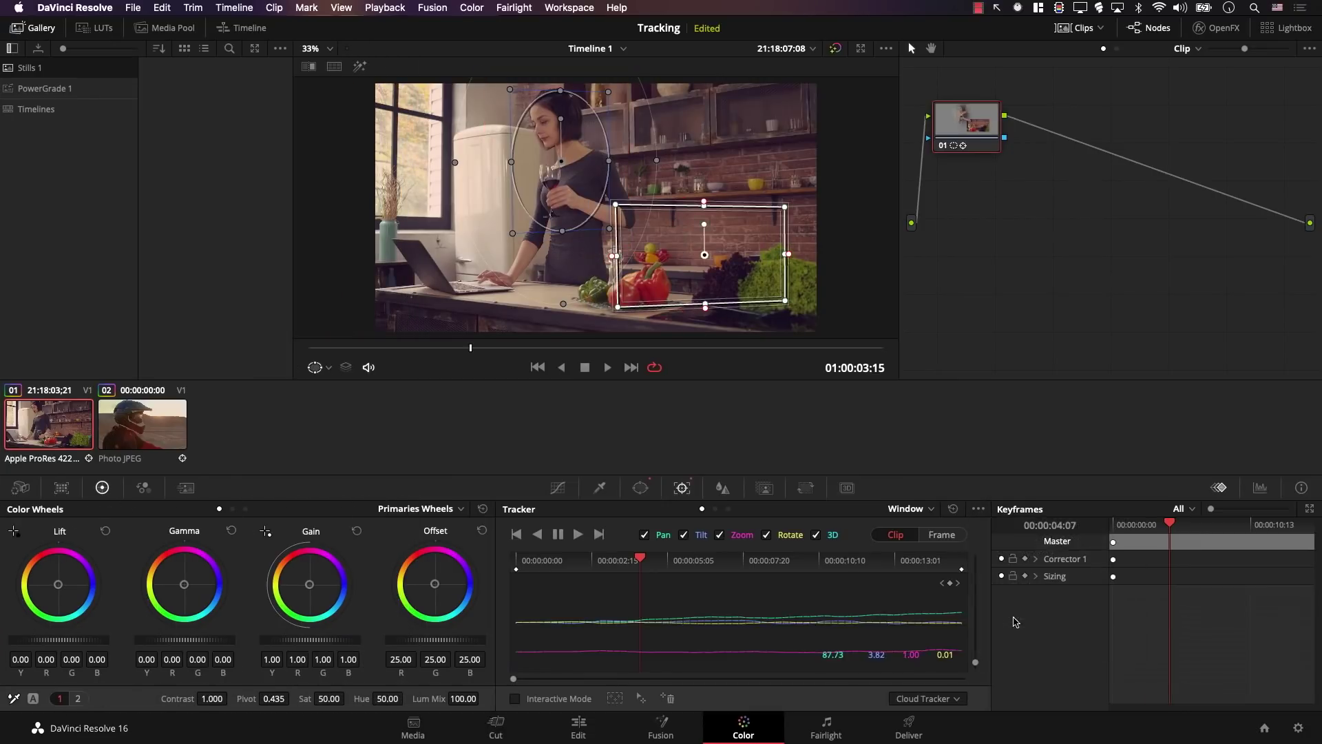
Add a second serial node at 01:00:03:20 and place a small soft circle window around the woman's head on it.
{"action": "left_click_drag", "start_coordinate": [491, 348], "coordinate": [538, 340]}
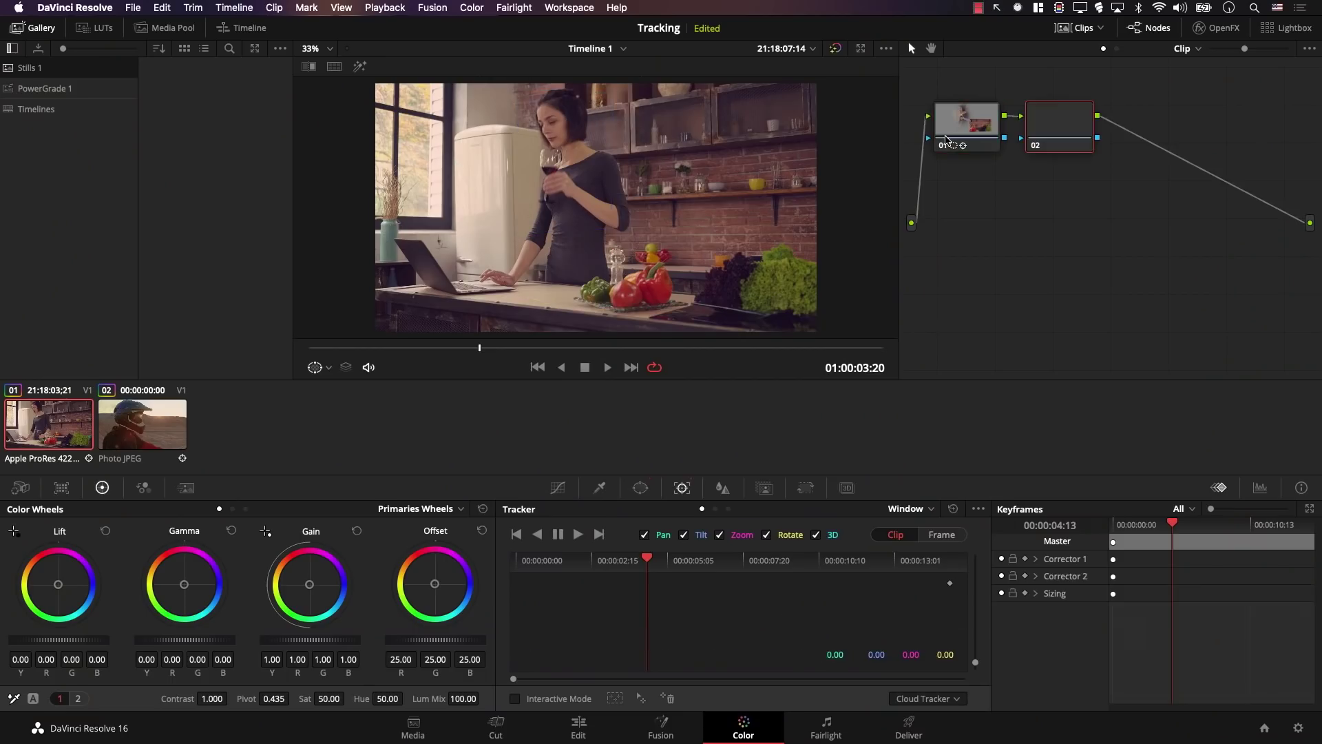
{"action": "key", "text": "alt+w"}
{"action": "left_click", "coordinate": [537, 599]}
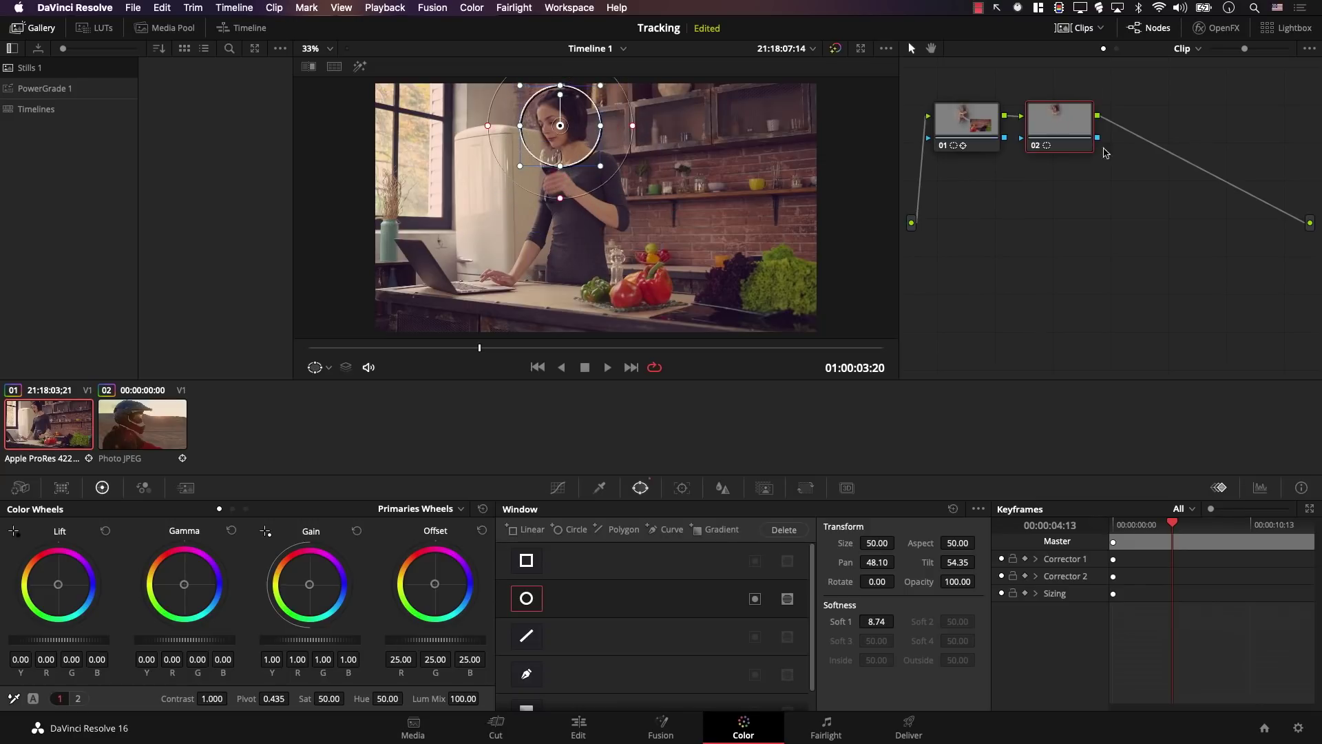
Paste the copied track data onto the circle window in node 02.
{"action": "left_click", "coordinate": [684, 488]}
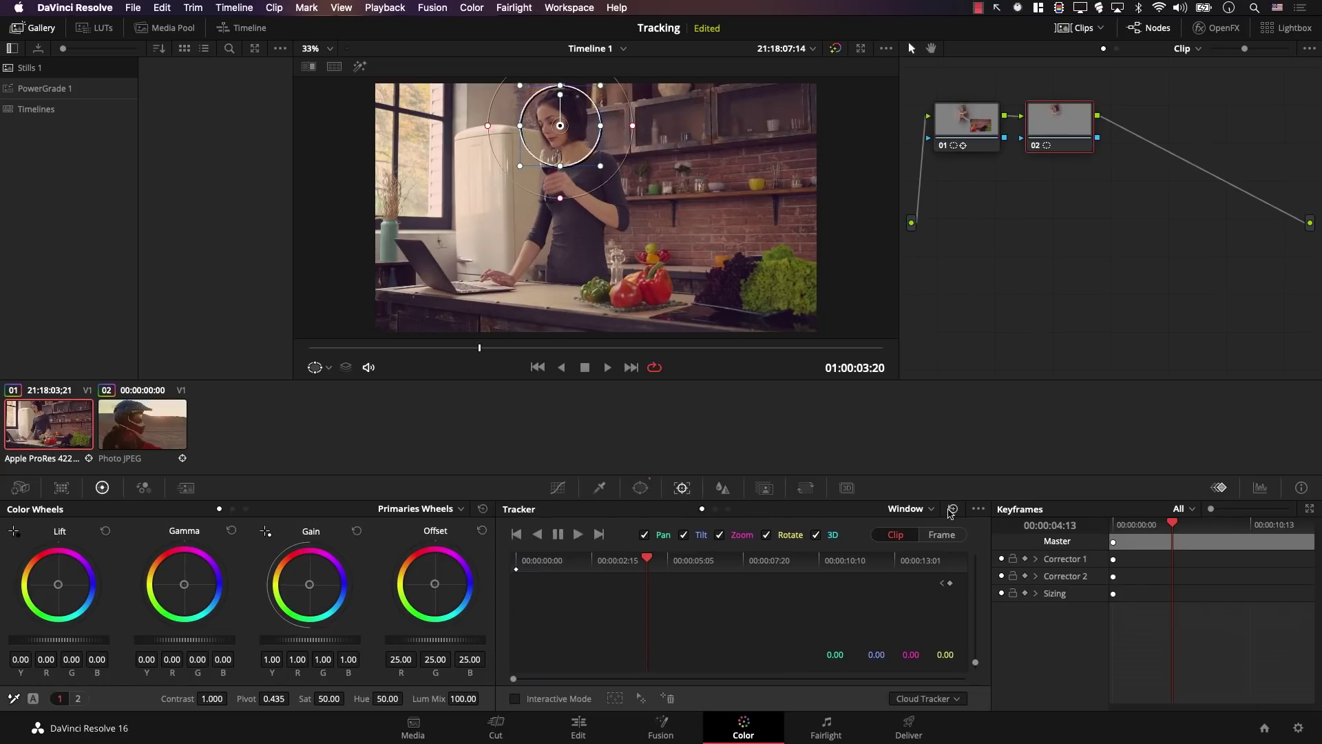
{"action": "left_click", "coordinate": [978, 508]}
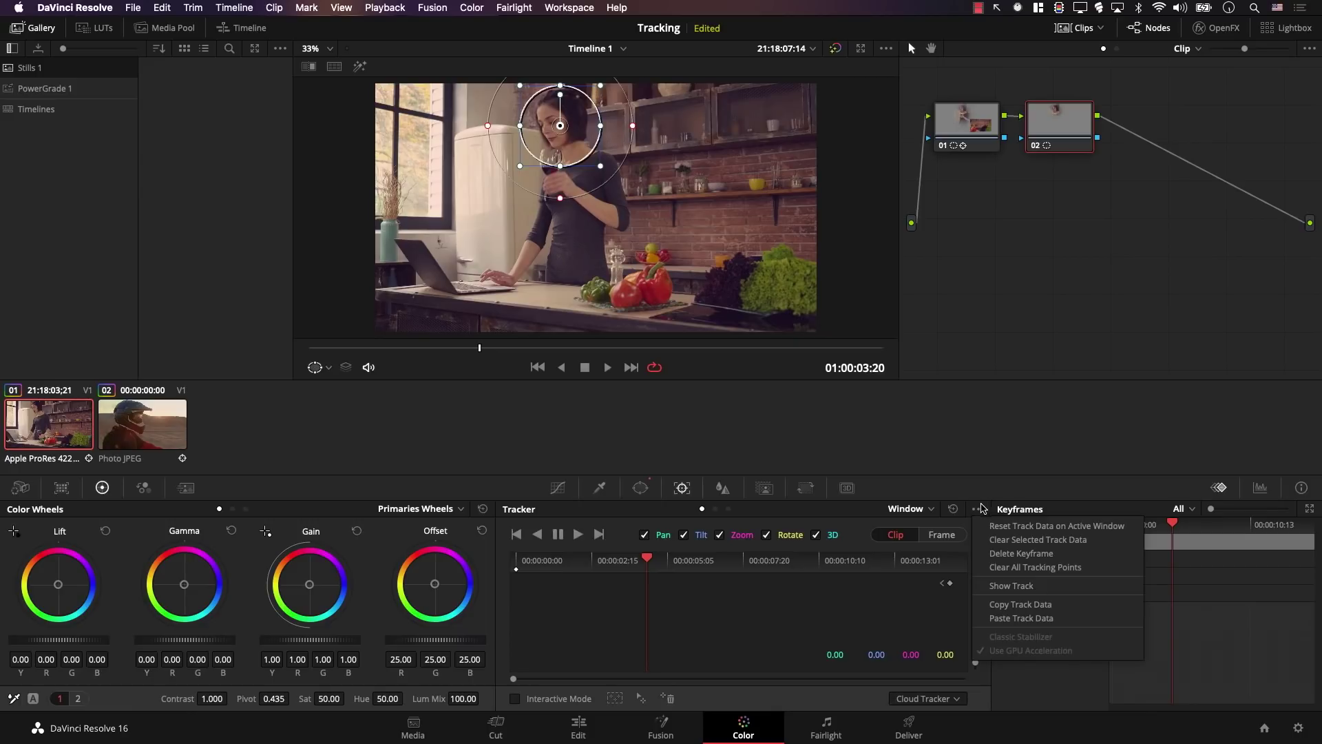
{"action": "left_click", "coordinate": [1024, 617]}
Review the pasted track from the clip's start, and reposition the window over the woman's head in Clip mode at 01:00:10:05.
{"action": "left_click", "coordinate": [538, 367]}
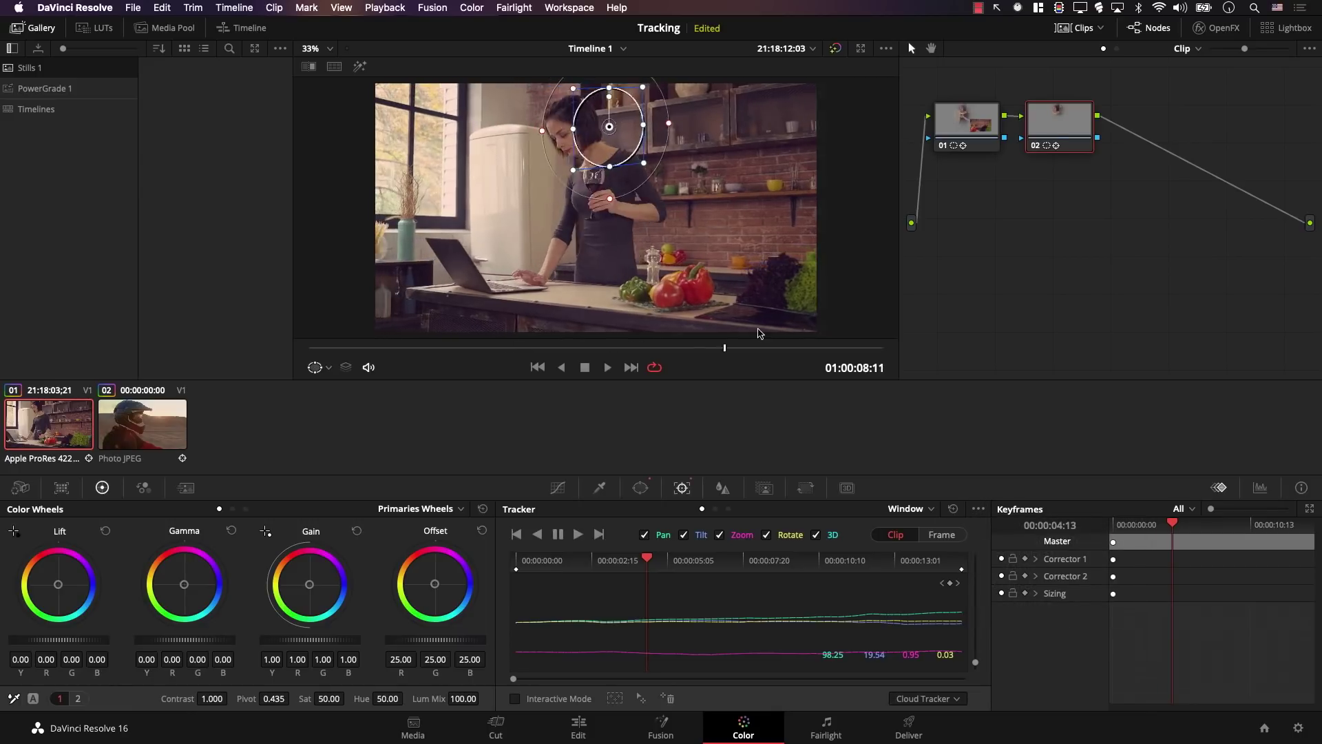
{"action": "left_click_drag", "start_coordinate": [310, 348], "coordinate": [765, 348]}
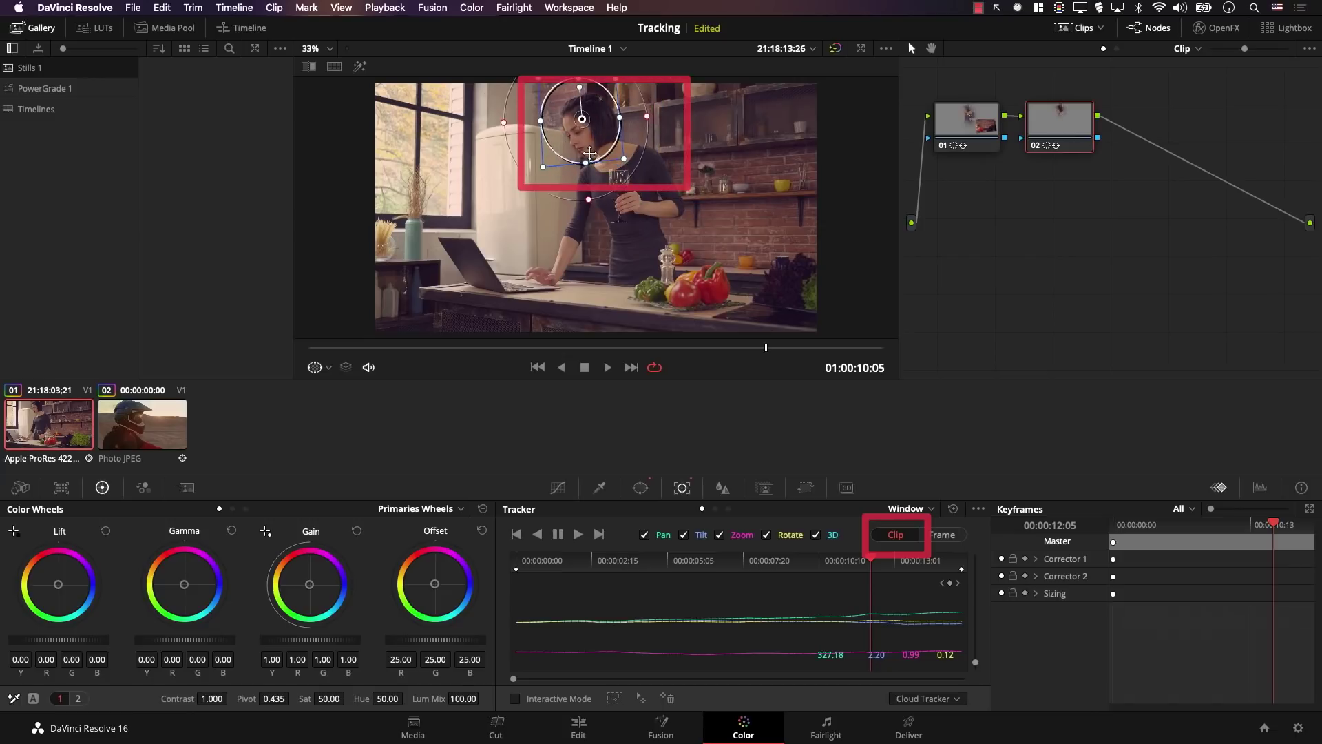
{"action": "left_click_drag", "start_coordinate": [422, 348], "coordinate": [763, 377]}
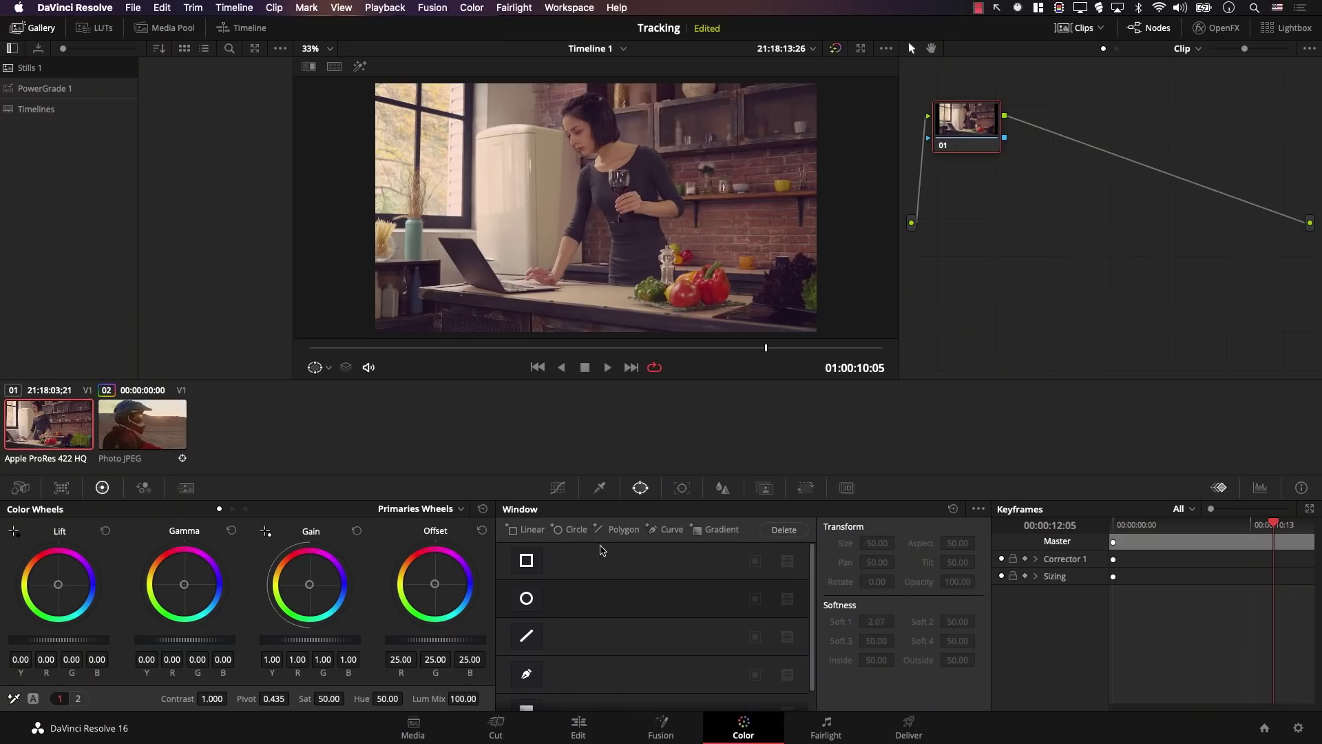
Add an upright elliptical window around the woman at 01:00:10:05 on the cleared single node and bring up its tracking controls.
{"action": "left_click", "coordinate": [527, 599]}
{"action": "mouse_move", "coordinate": [597, 227]}
{"action": "left_mouse_down"}
{"action": "mouse_move", "coordinate": [640, 179]}
{"action": "mouse_move", "coordinate": [575, 193]}
{"action": "mouse_move", "coordinate": [596, 235]}
{"action": "mouse_move", "coordinate": [610, 231]}
{"action": "left_mouse_up"}
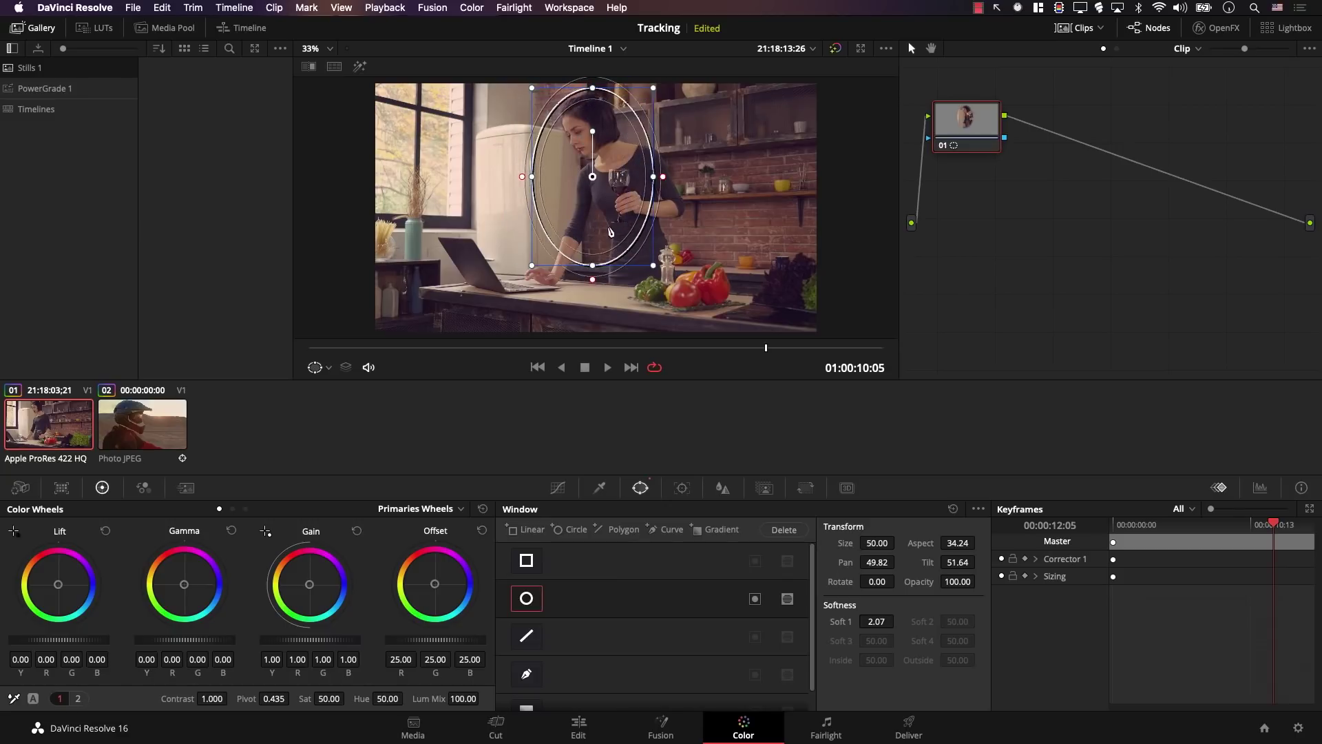
{"action": "left_click", "coordinate": [680, 488]}
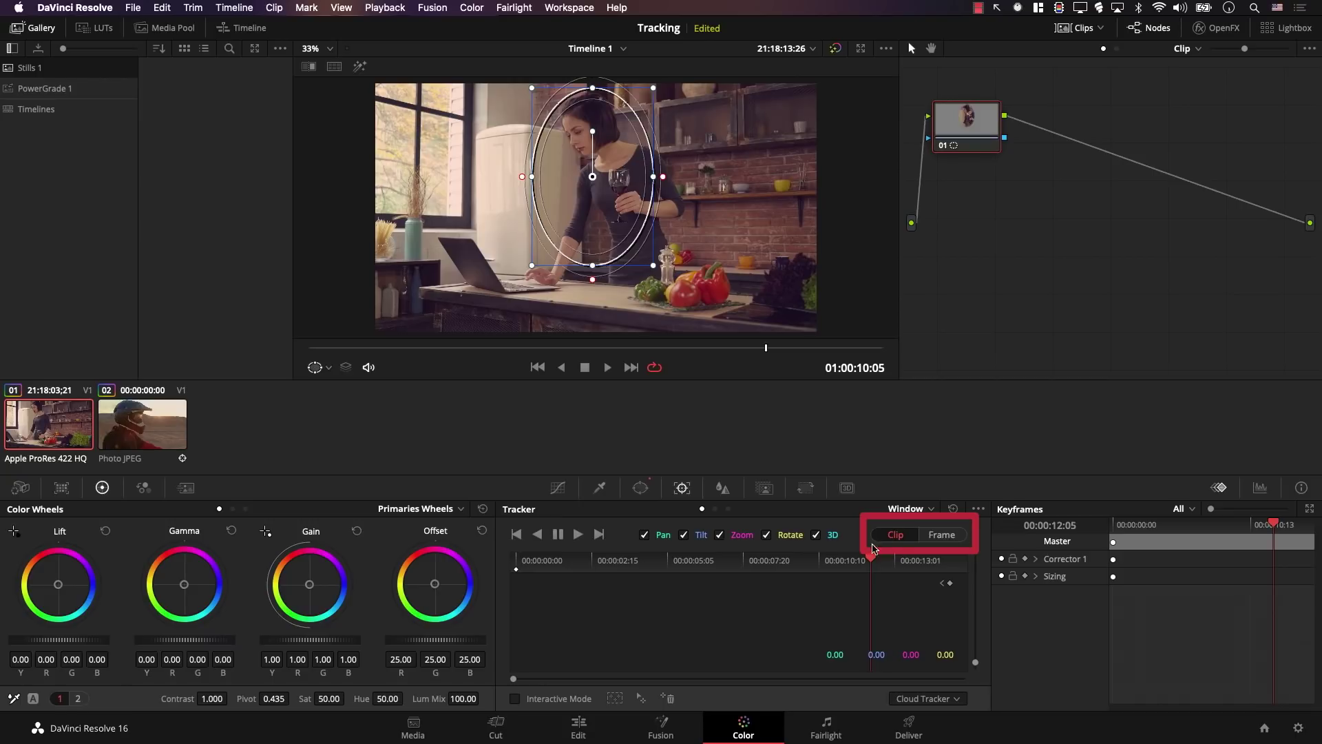
Switch the tracker to Frame mode and keyframe the window with a slight shift at 01:00:10:05 and a new position at 01:00:02:01.
{"action": "left_click", "coordinate": [942, 536]}
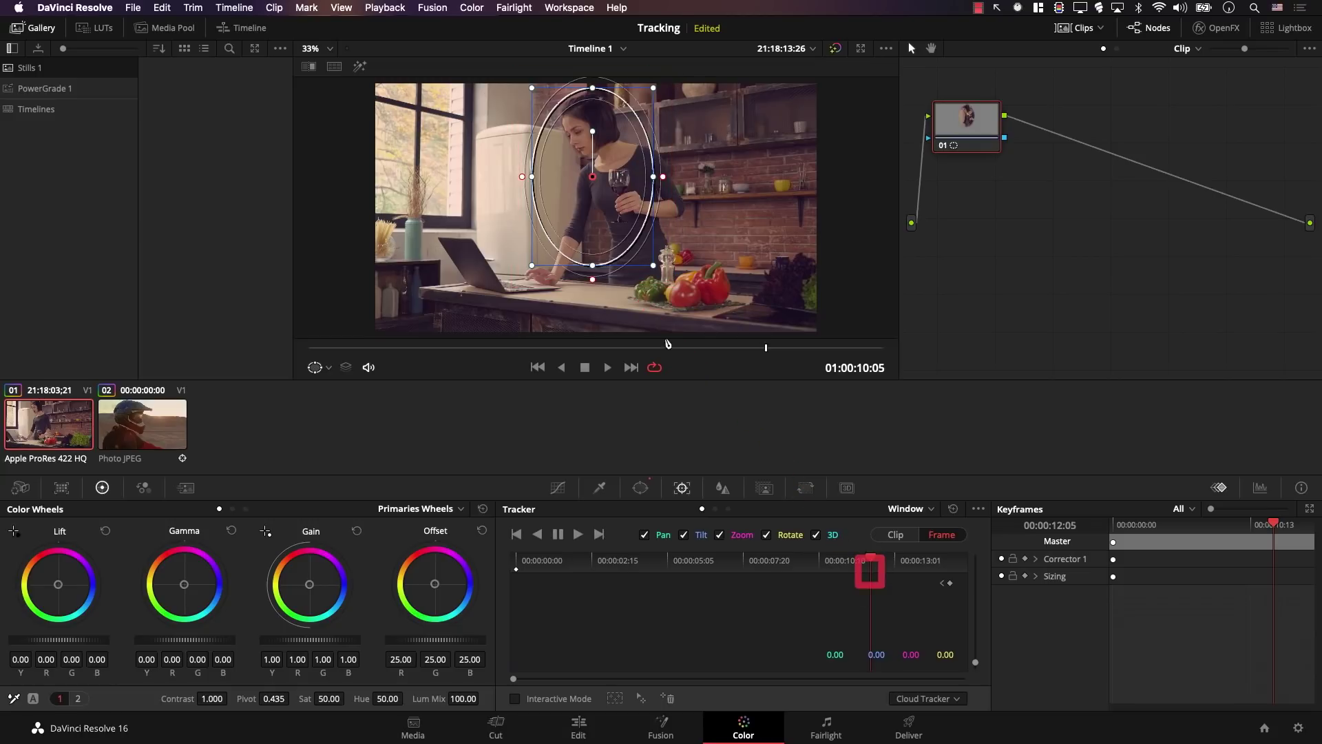
{"action": "left_click_drag", "start_coordinate": [623, 262], "coordinate": [627, 263]}
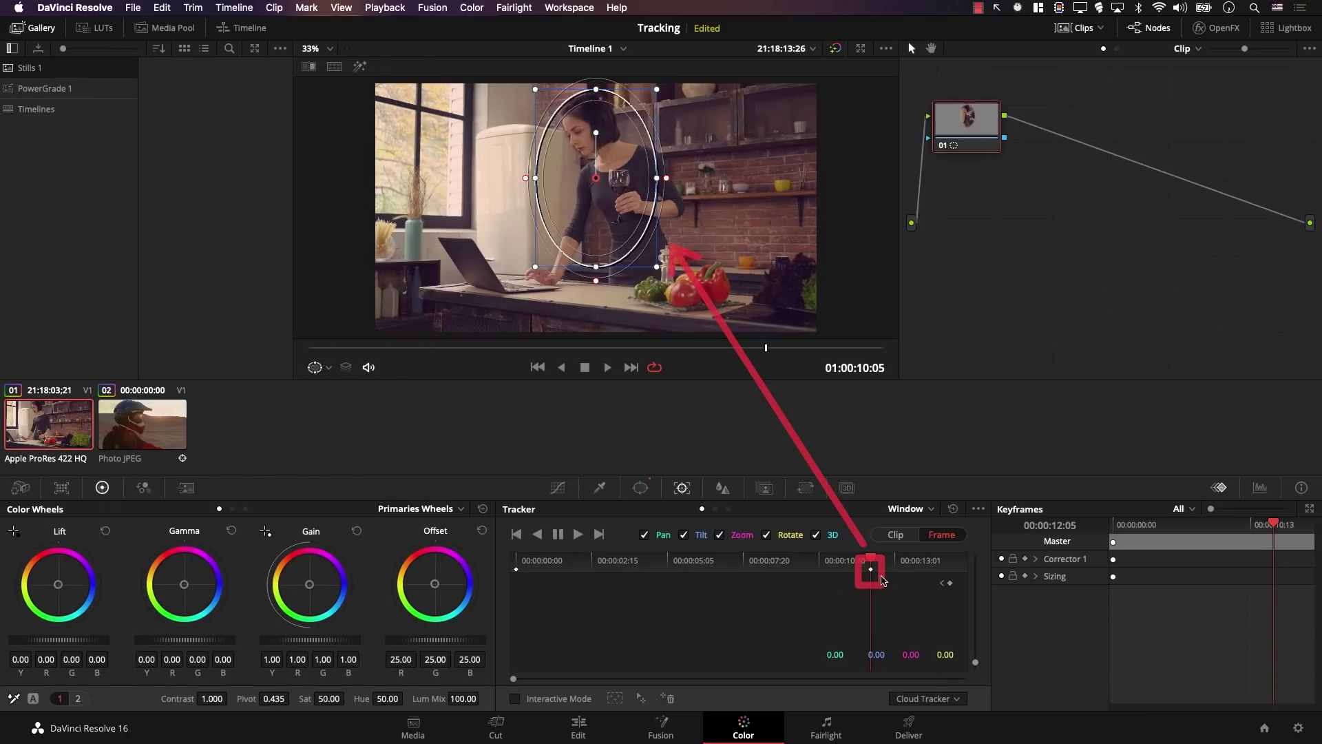
{"action": "left_click_drag", "start_coordinate": [884, 581], "coordinate": [587, 562]}
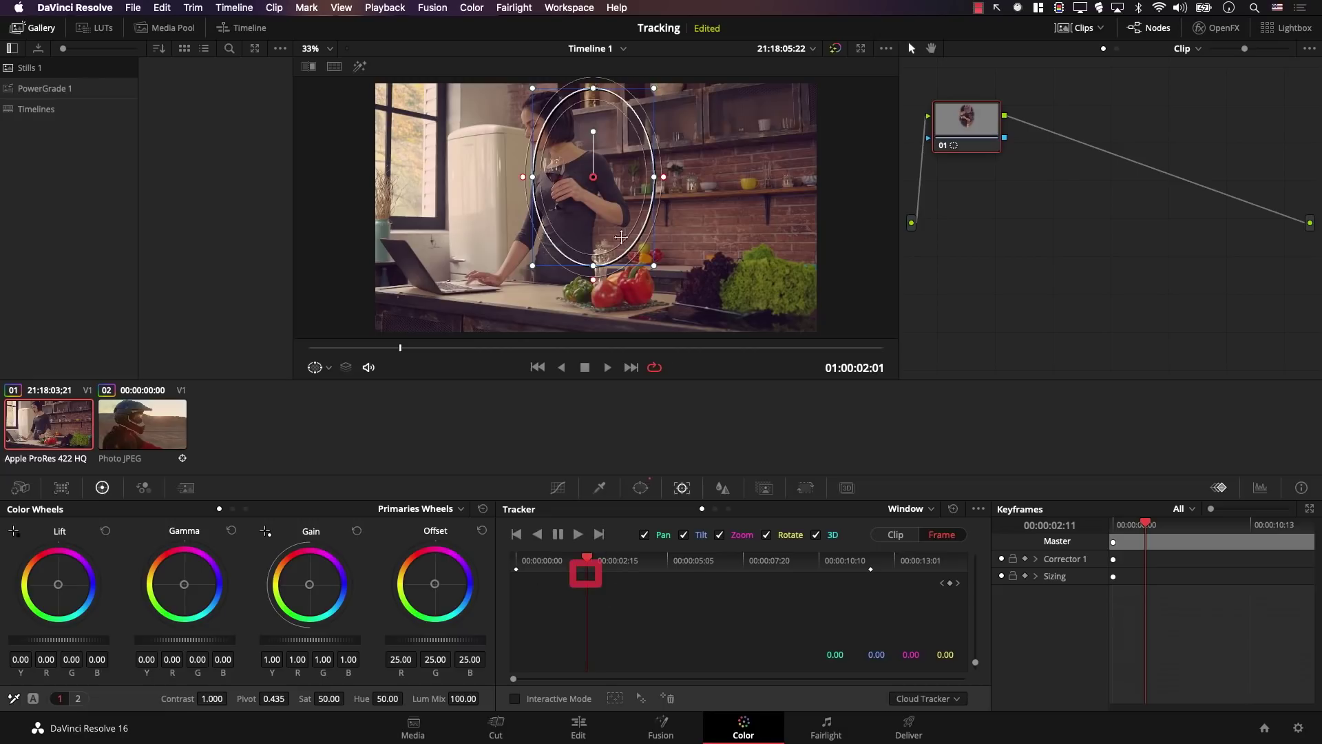
{"action": "left_click_drag", "start_coordinate": [617, 254], "coordinate": [770, 277]}
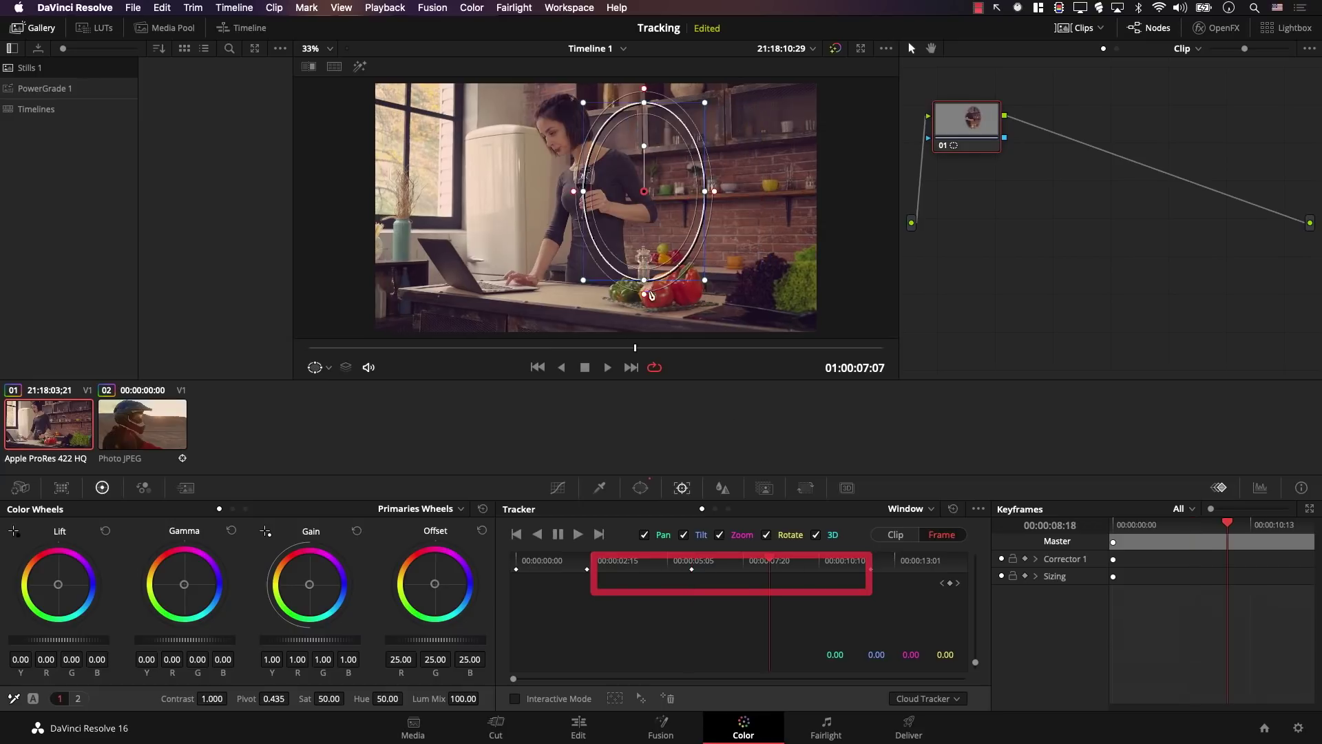
Keyframe the window over the laptop at 01:00:07:07 and again at tracker time 00:00:10:10, and play the clip to review its movement.
{"action": "left_click_drag", "start_coordinate": [650, 241], "coordinate": [441, 305]}
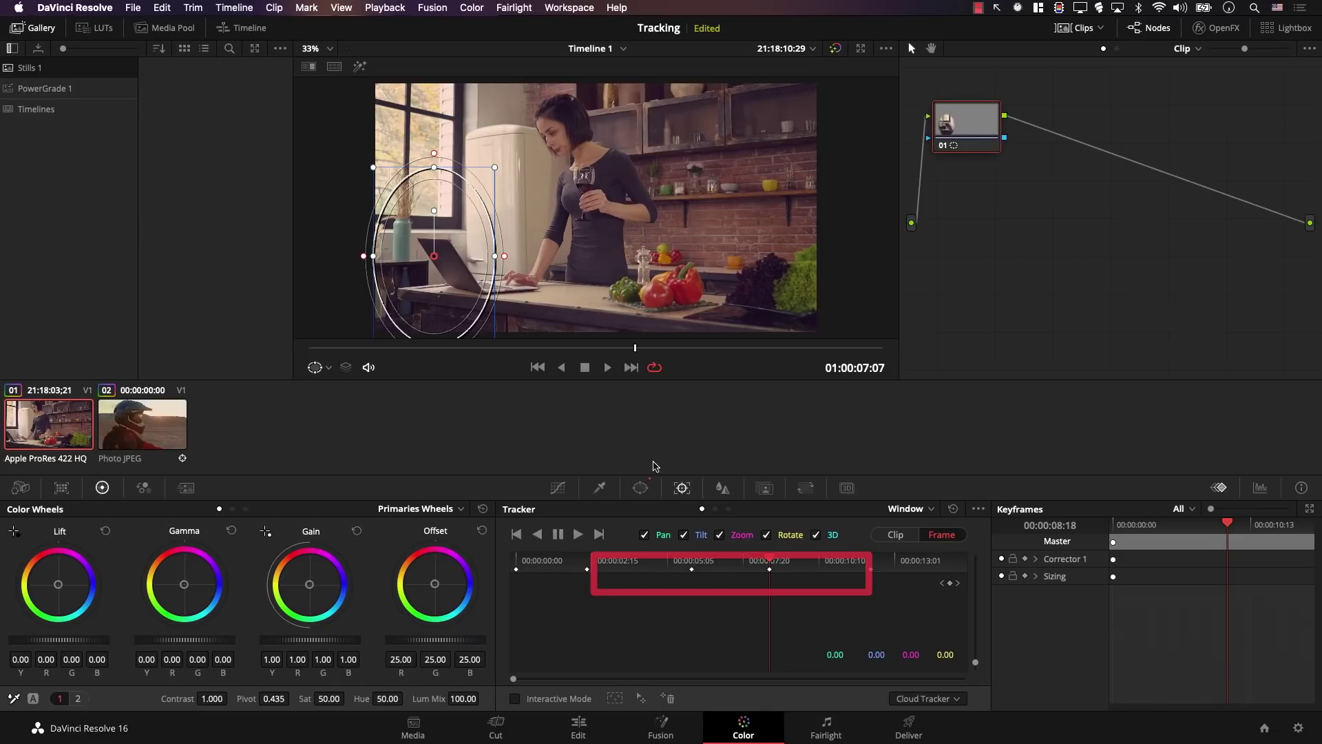
{"action": "left_click", "coordinate": [818, 564]}
{"action": "key", "text": "j"}
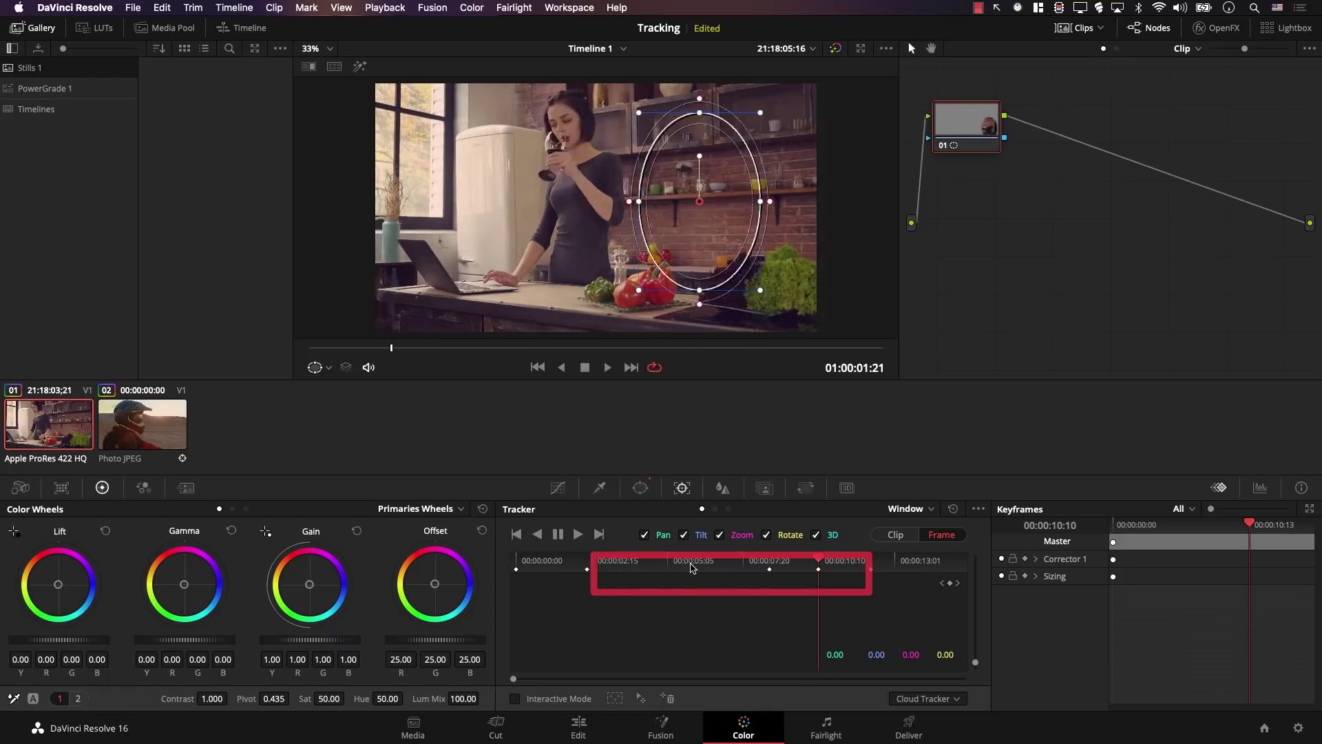